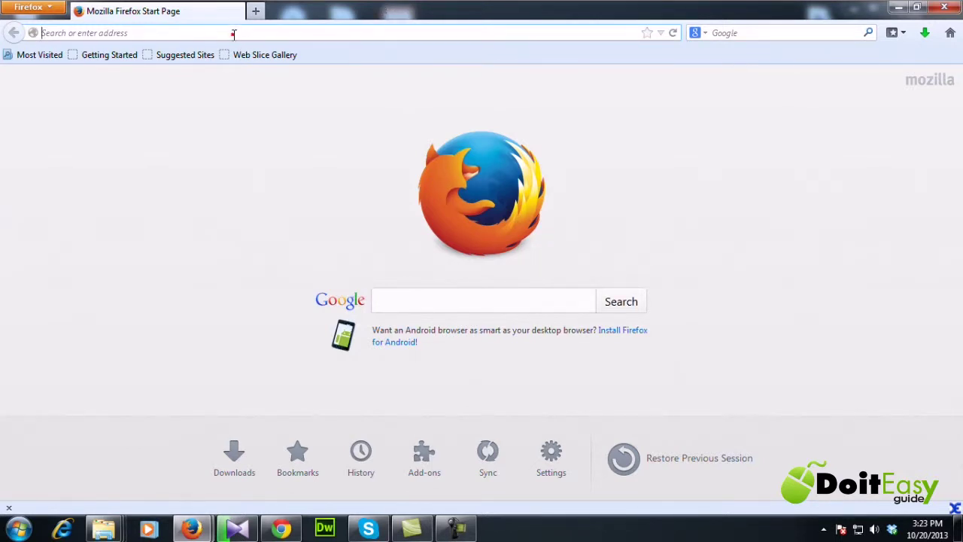
pyautogui.write('www.gmail.com')
pyautogui.press('Return')
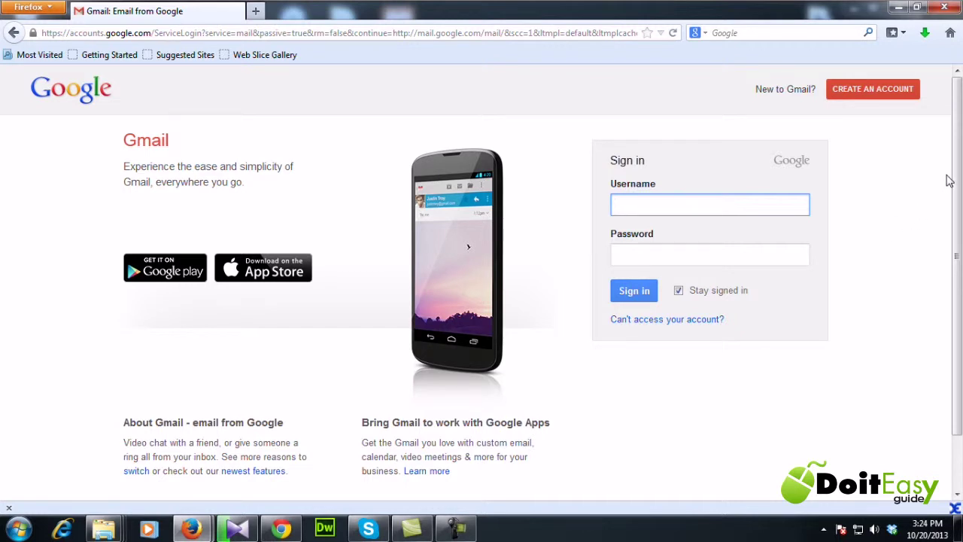
# - Start creating a new account, look over the sign-up form and put the cursor in First name
pyautogui.click(873, 93)
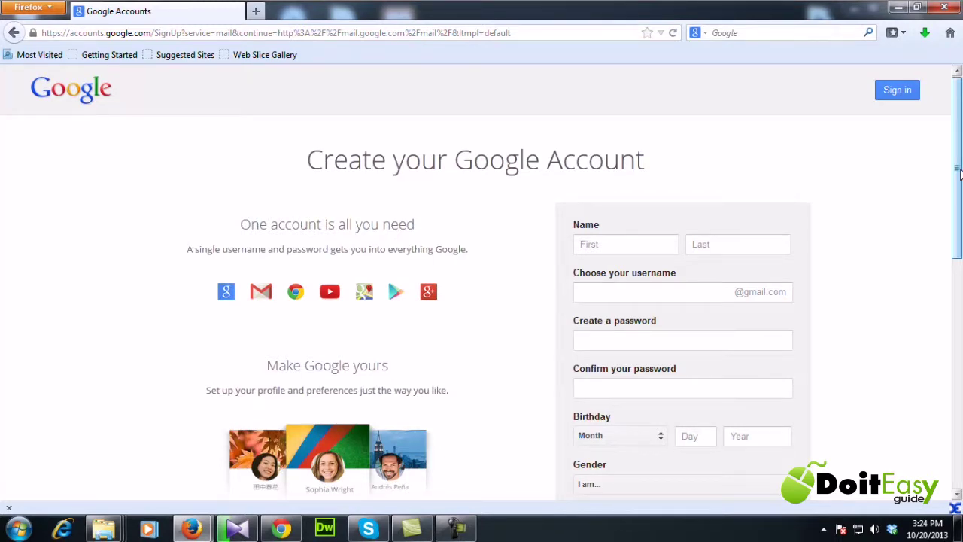
pyautogui.moveTo(960, 173); pyautogui.dragTo(960, 147)
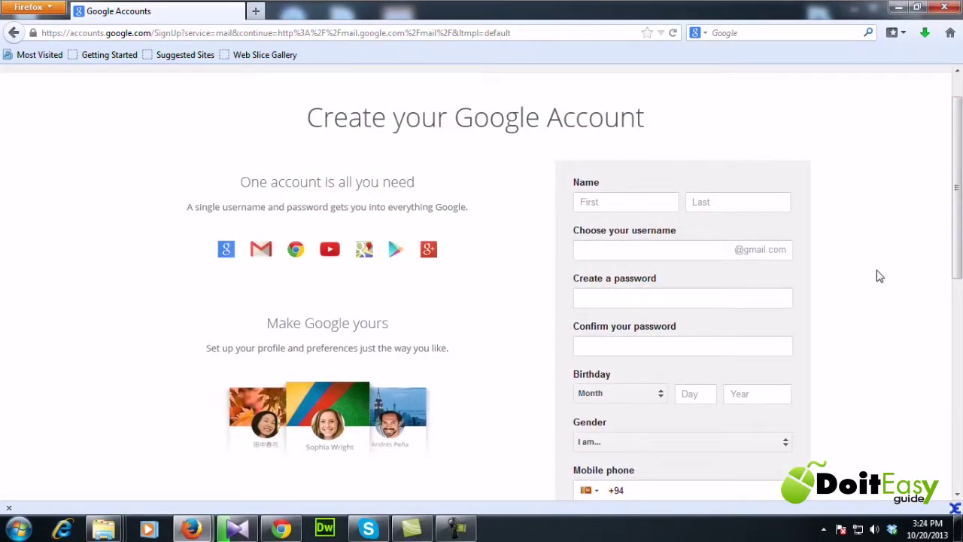
pyautogui.scroll(1, 960, 213)
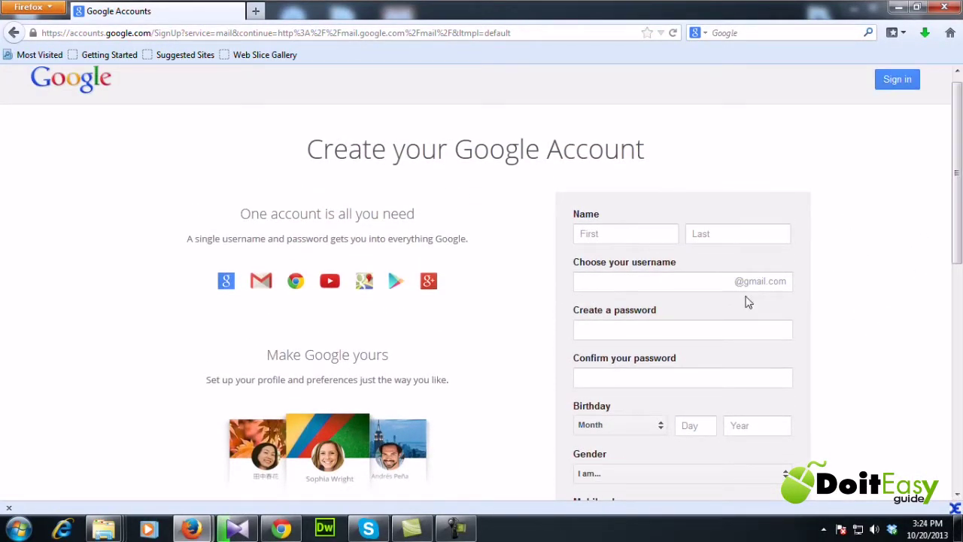
pyautogui.click(617, 234)
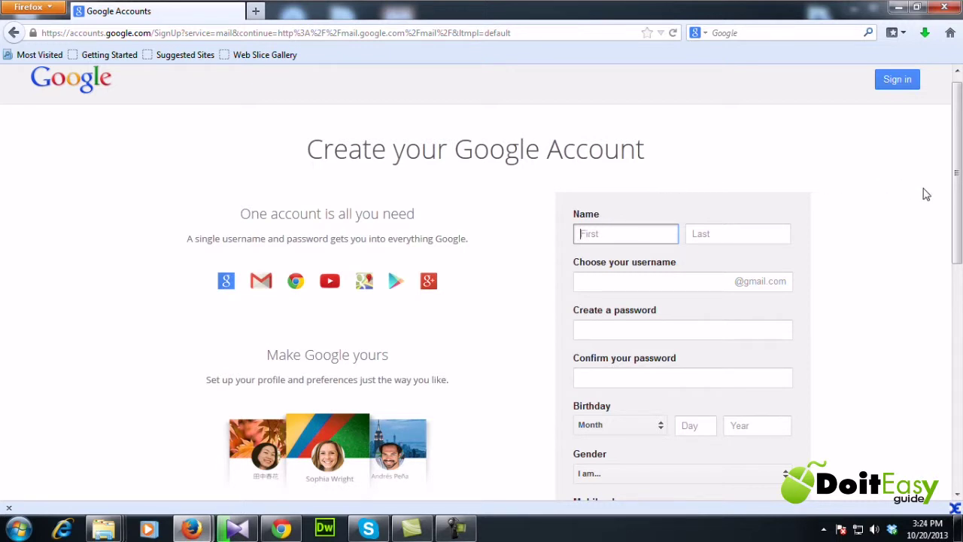
# - Enter the first name and last name, and a username combining both names
pyautogui.click(581, 262)
pyautogui.click(588, 237)
pyautogui.press('Tab')
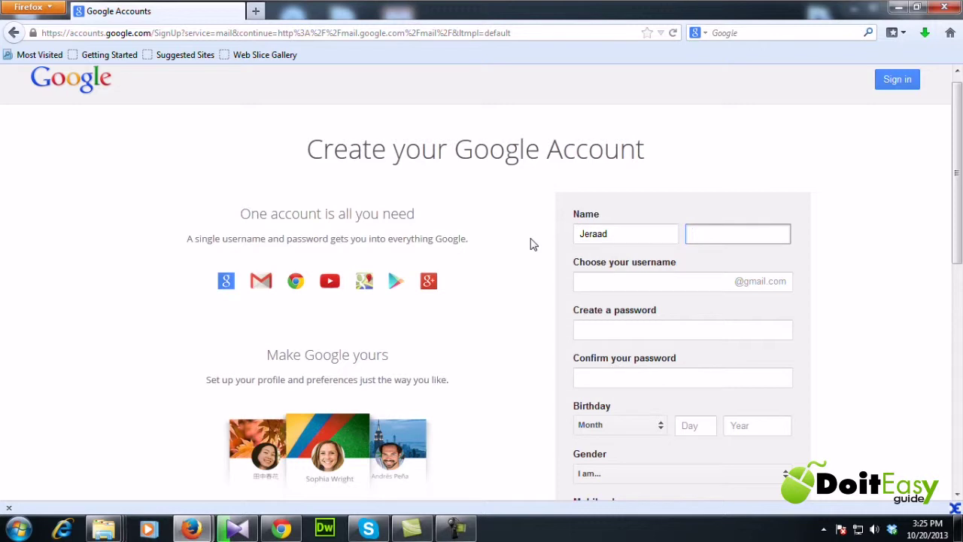
pyautogui.click(660, 282)
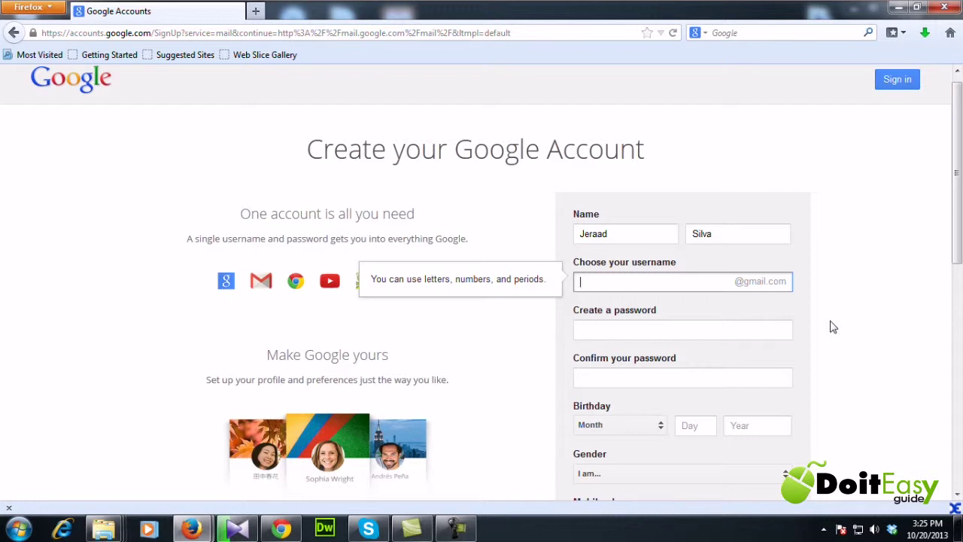
pyautogui.click(720, 308)
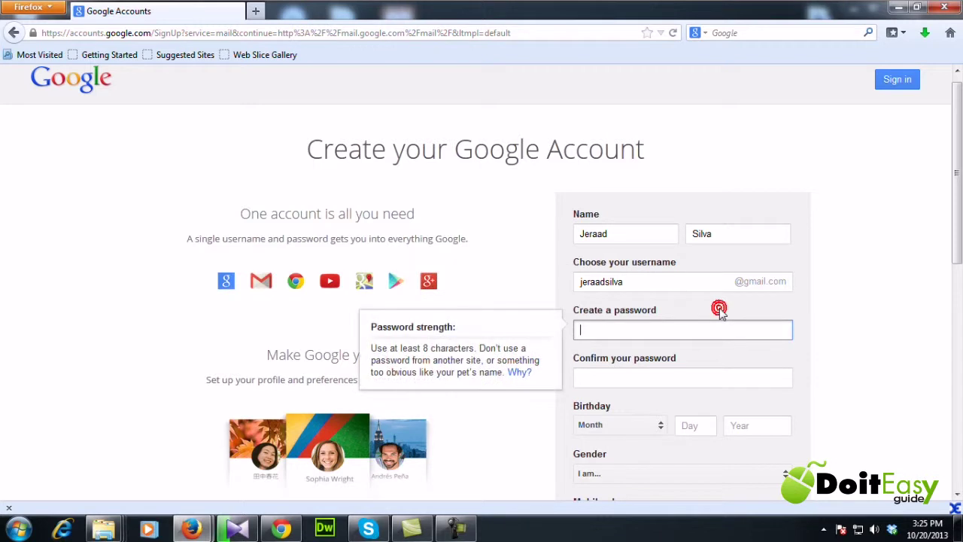
pyautogui.click(637, 282)
pyautogui.click(627, 326)
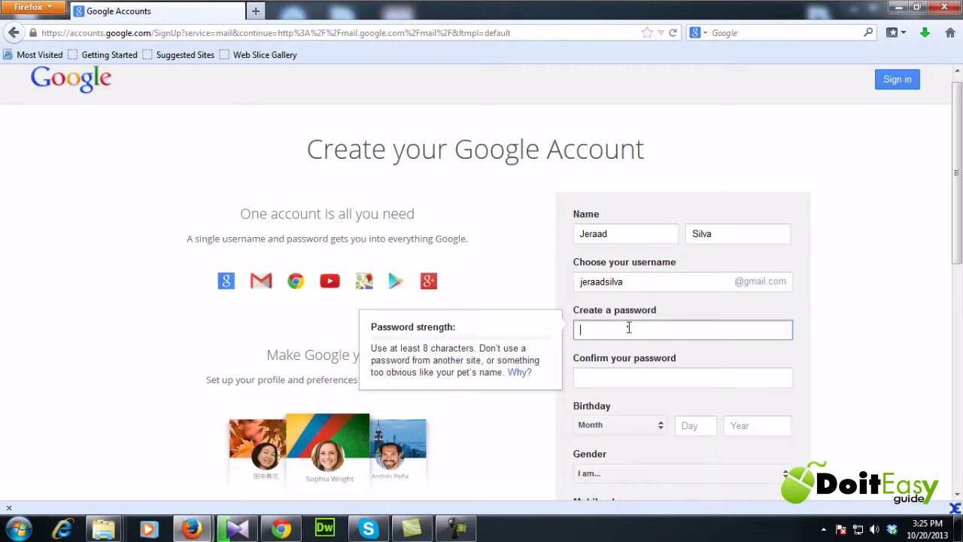
pyautogui.click(631, 280)
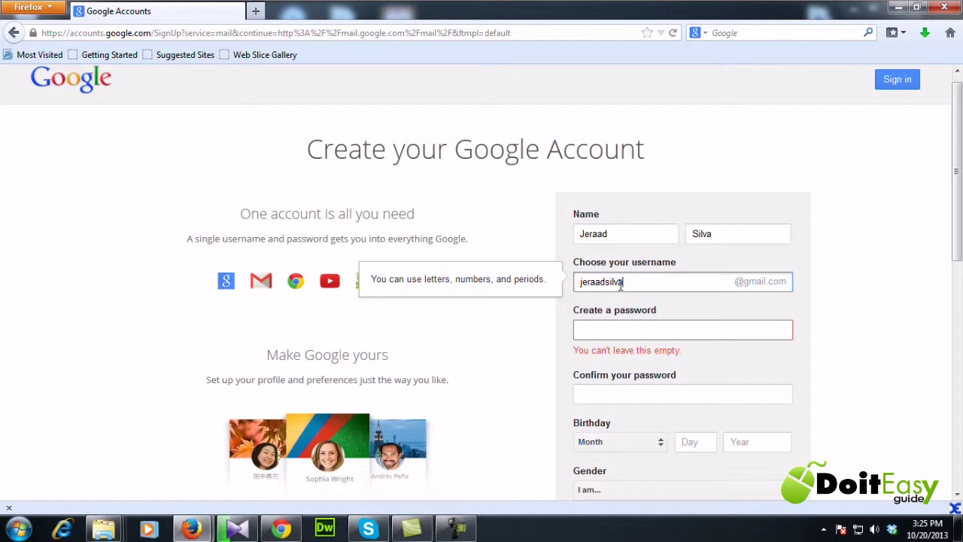
pyautogui.moveTo(627, 282); pyautogui.dragTo(545, 281)
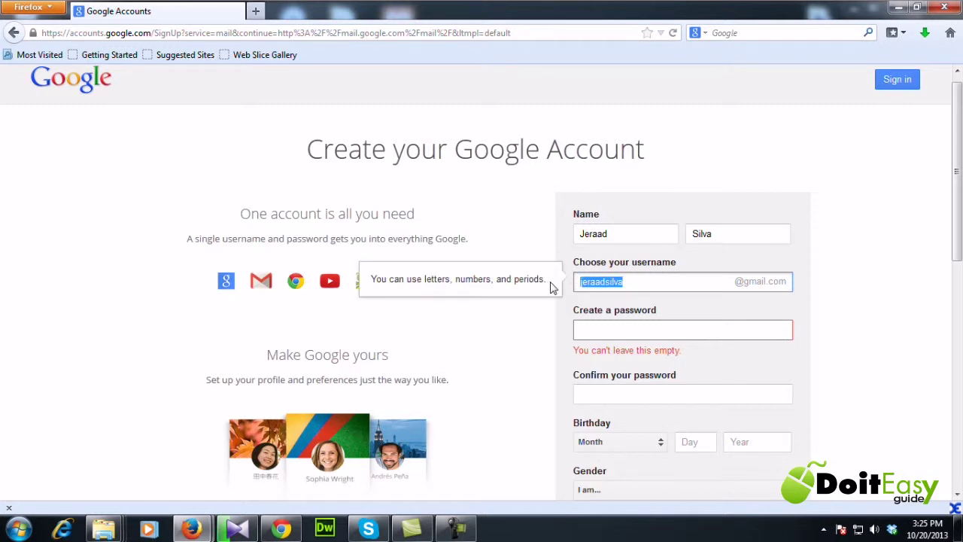
pyautogui.write('mike')
pyautogui.click(712, 330)
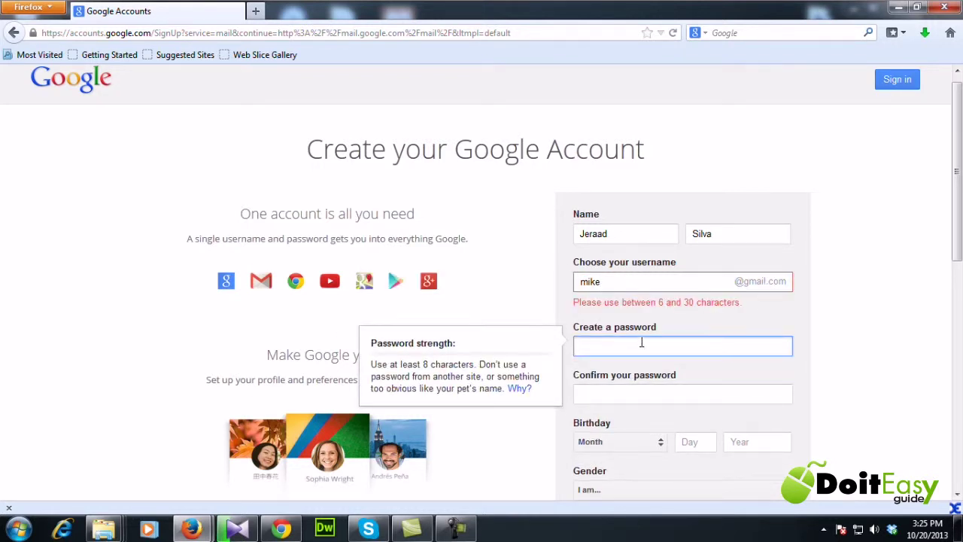
pyautogui.click(607, 280)
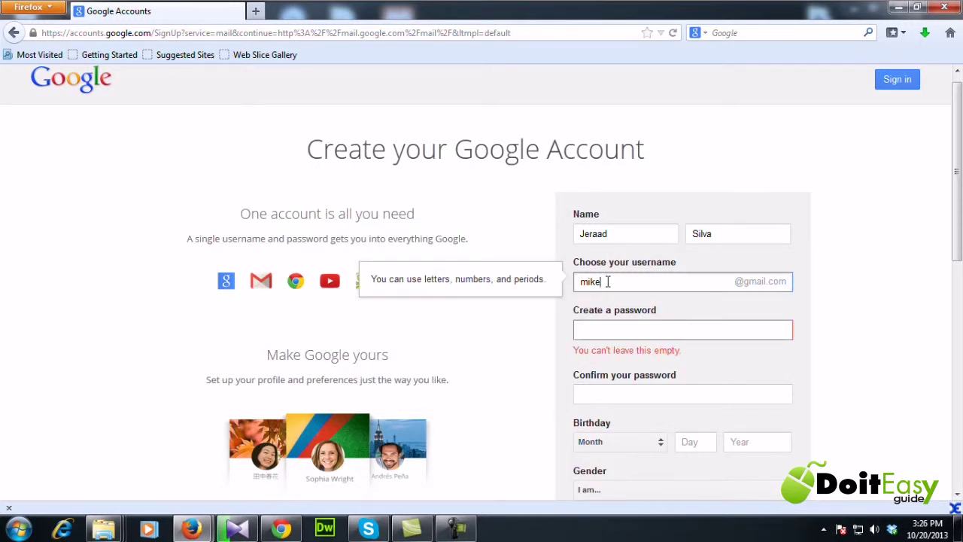
pyautogui.write('123')
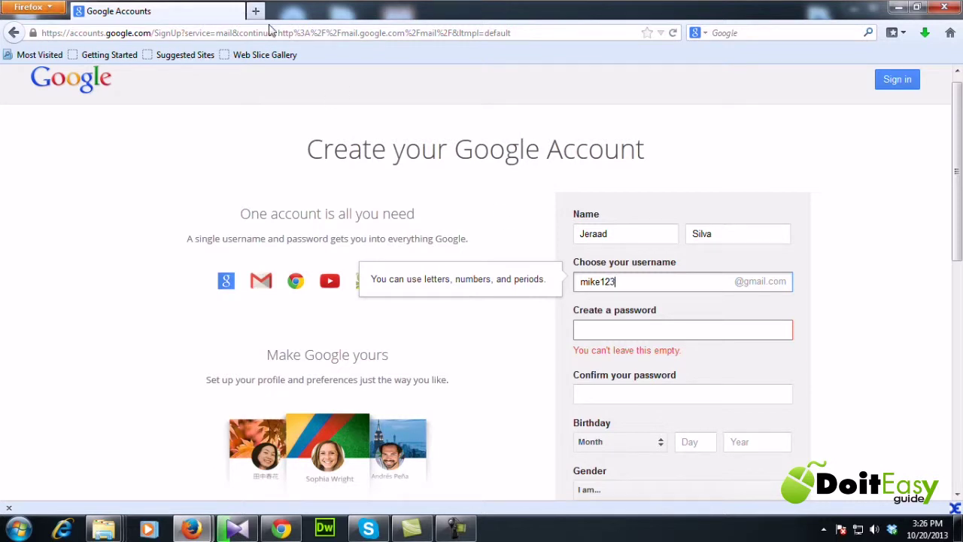
pyautogui.click(817, 303)
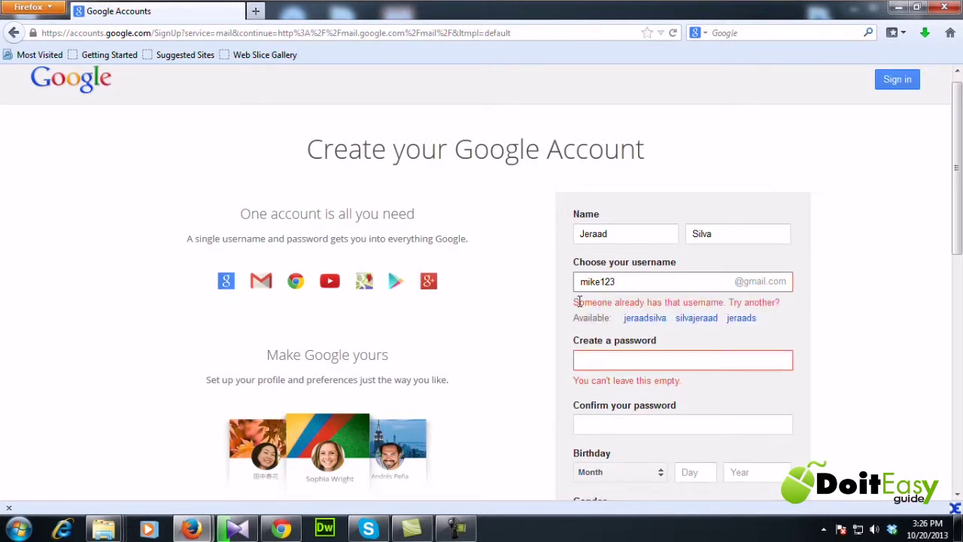
pyautogui.moveTo(574, 302); pyautogui.dragTo(753, 305)
pyautogui.click(754, 305)
pyautogui.click(636, 281)
pyautogui.doubleClick(635, 280)
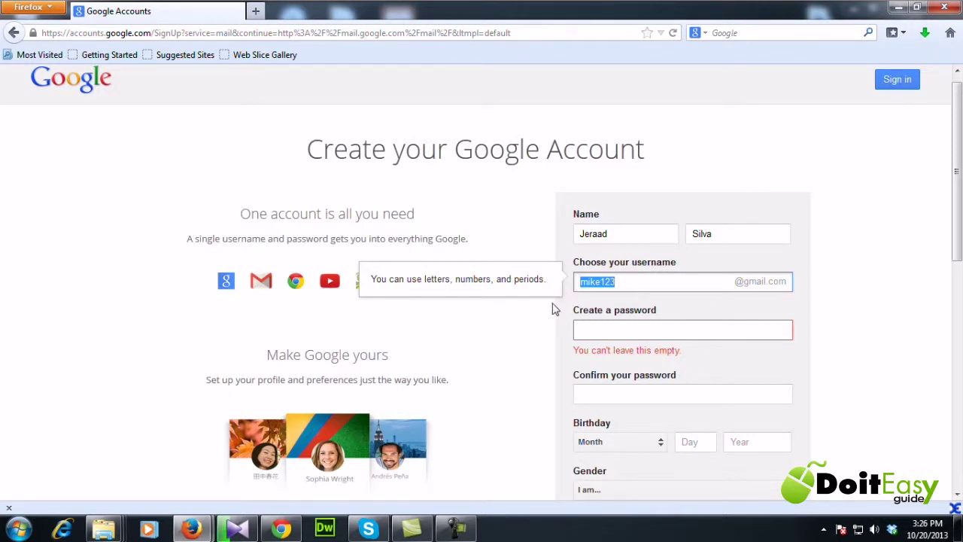
pyautogui.press('BackSpace')
pyautogui.click(814, 284)
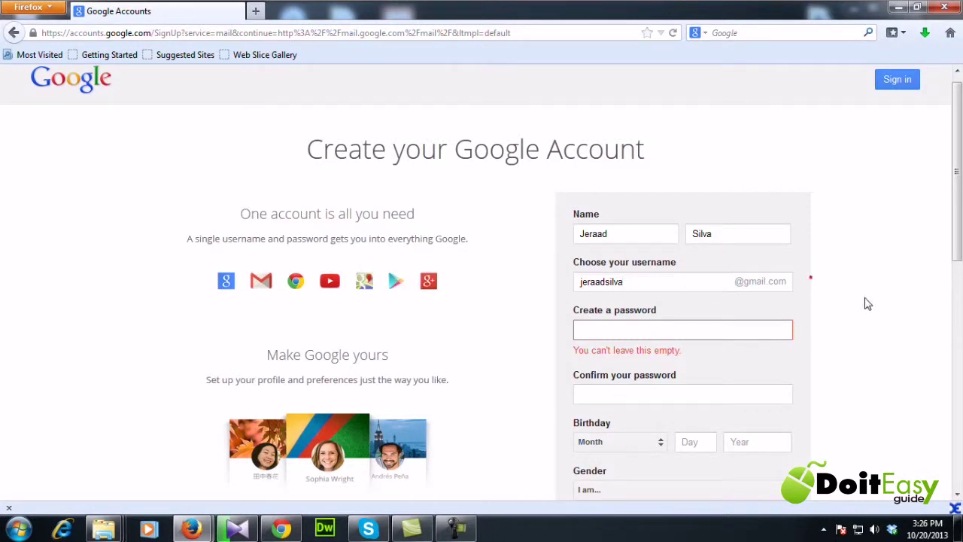
# - Type the account password and move on to the confirmation field
pyautogui.click(599, 331)
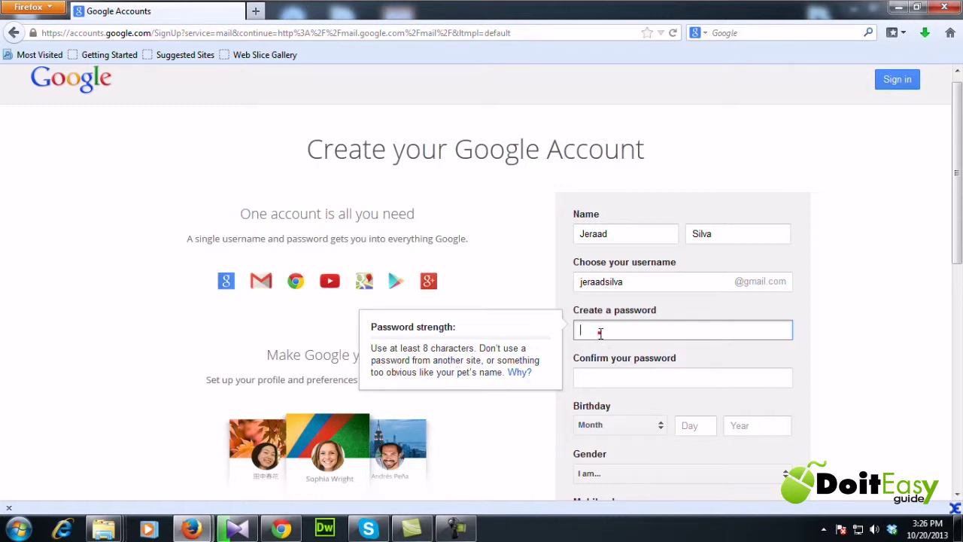
pyautogui.write('•••')
pyautogui.press('Tab')
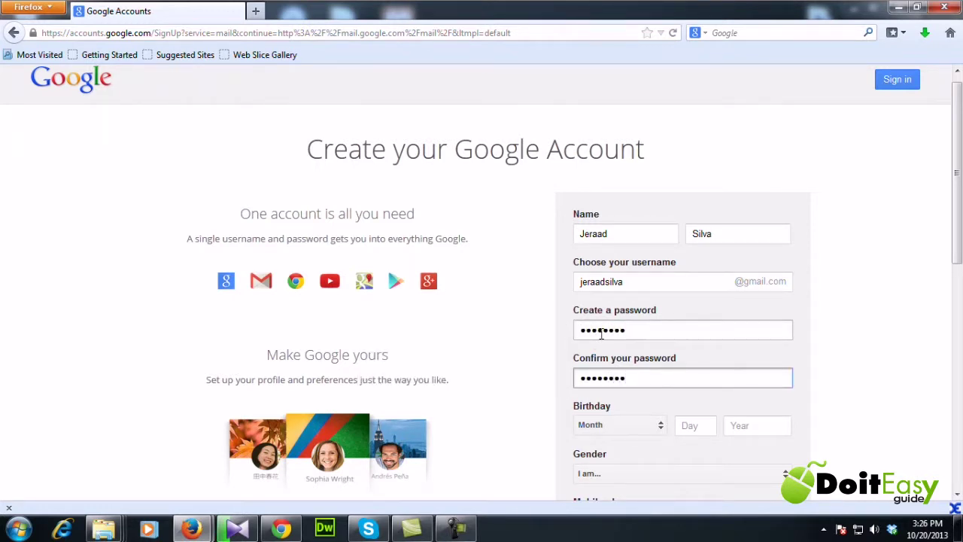
# - Set the birth month to January and day to 18, clearing a stray year digit
pyautogui.click(662, 427)
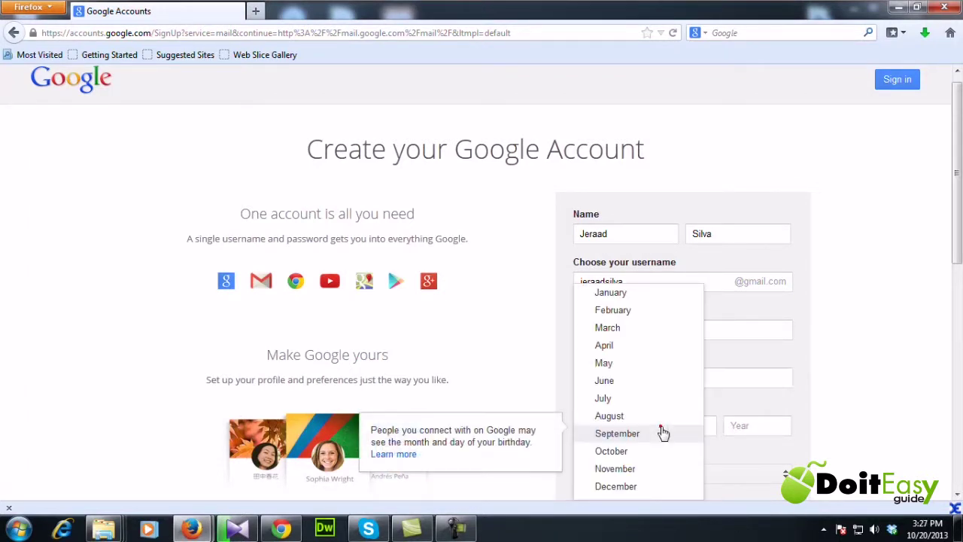
pyautogui.click(611, 293)
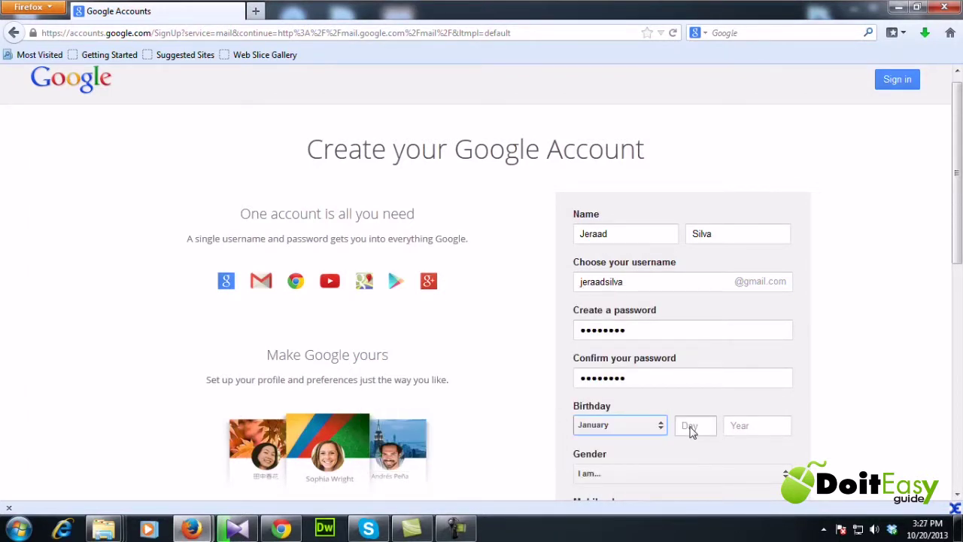
pyautogui.click(690, 428)
pyautogui.write('18')
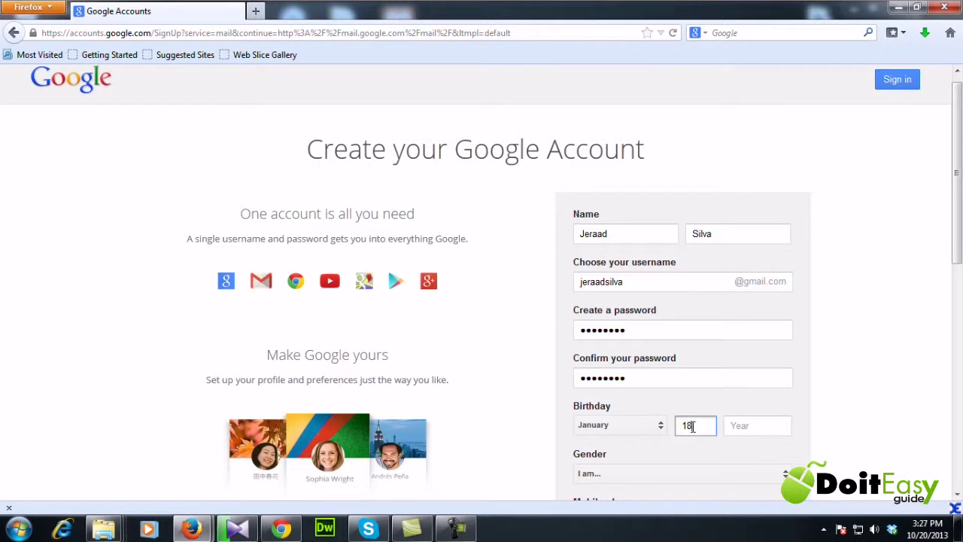
pyautogui.click(744, 425)
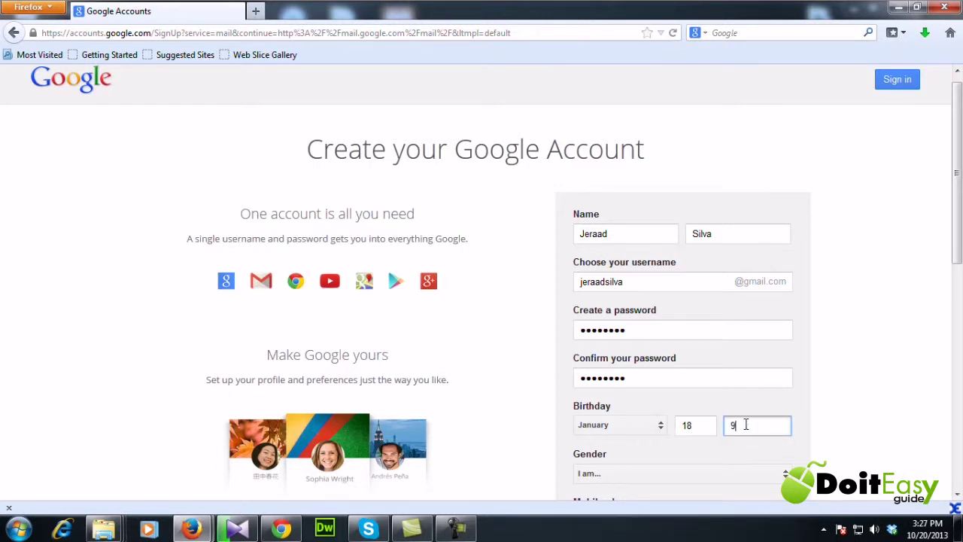
pyautogui.write('9')
pyautogui.press('BackSpace')
# - Complete the birth year as 1985 and set the gender to Male
pyautogui.write('1985')
pyautogui.scroll(-5, 853, 393)
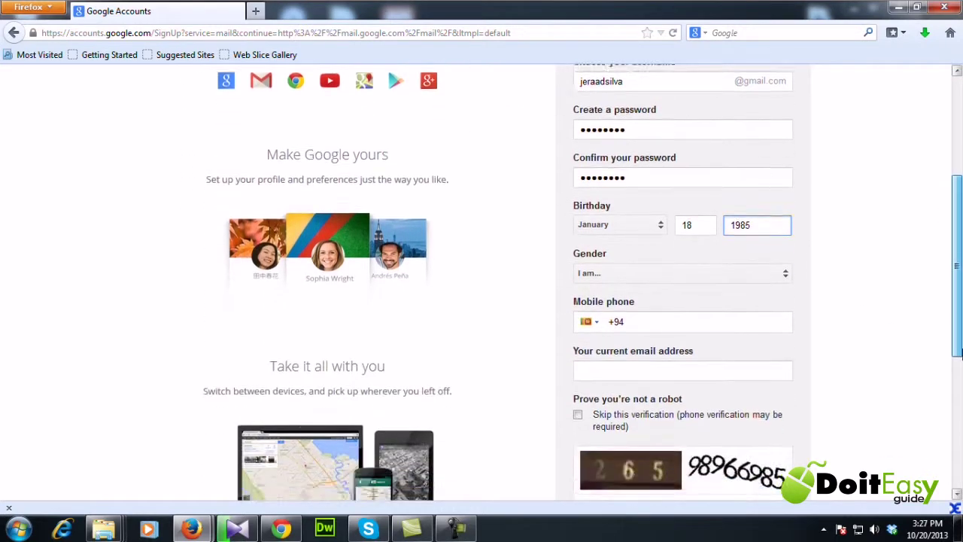
pyautogui.scroll(-1, 853, 392)
pyautogui.click(785, 190)
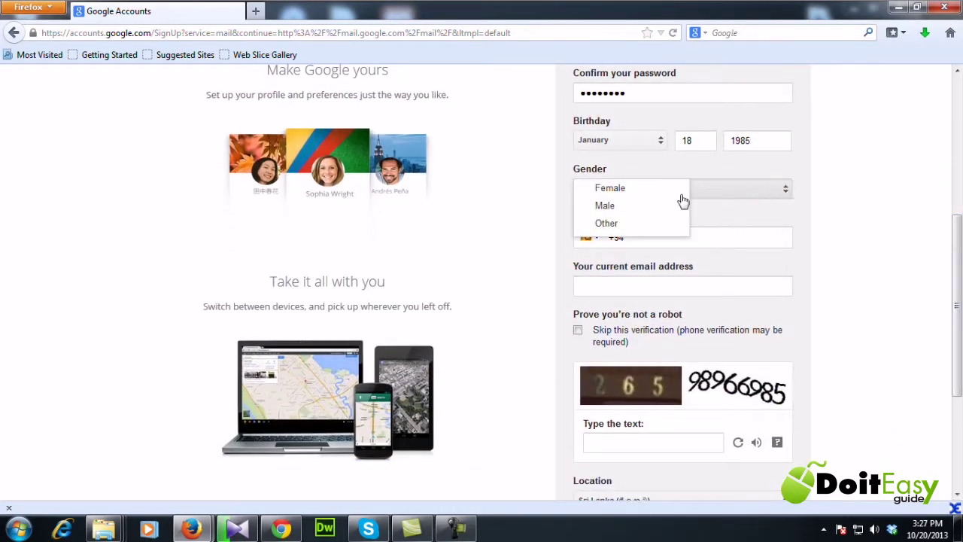
pyautogui.click(613, 204)
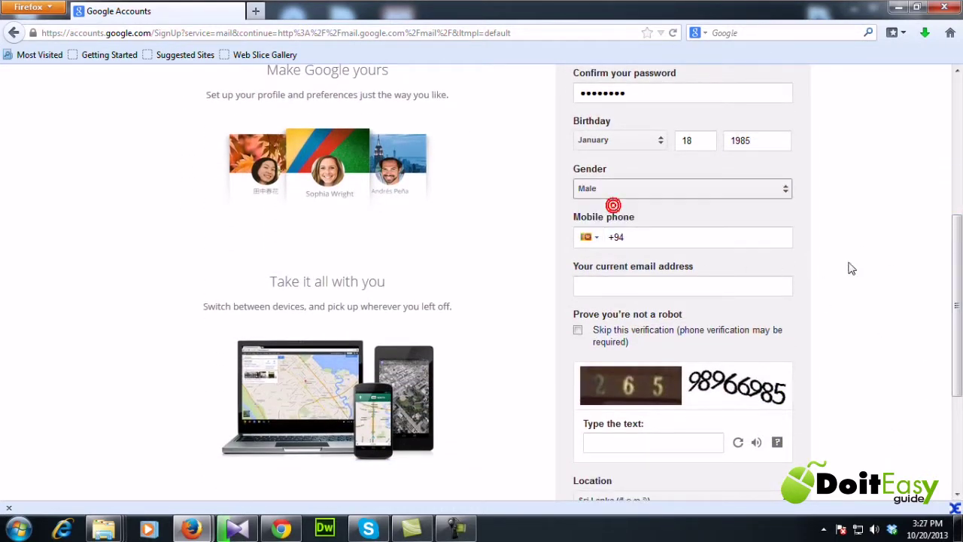
# - Enter the mobile phone number, dismiss its help note, and scroll further down the form
pyautogui.scroll(-1, 883, 263)
pyautogui.click(655, 204)
pyautogui.click(655, 204)
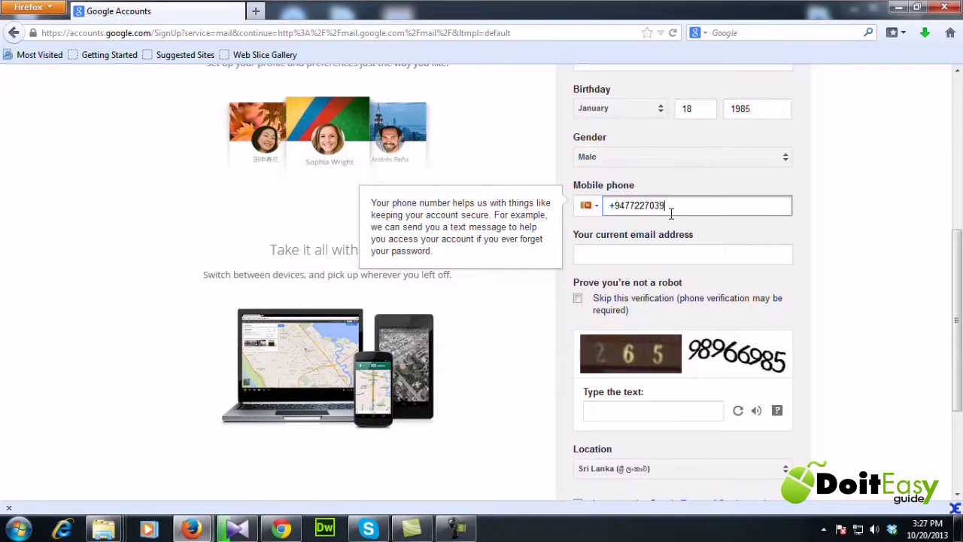
pyautogui.click(869, 265)
pyautogui.moveTo(953, 274); pyautogui.dragTo(957, 280)
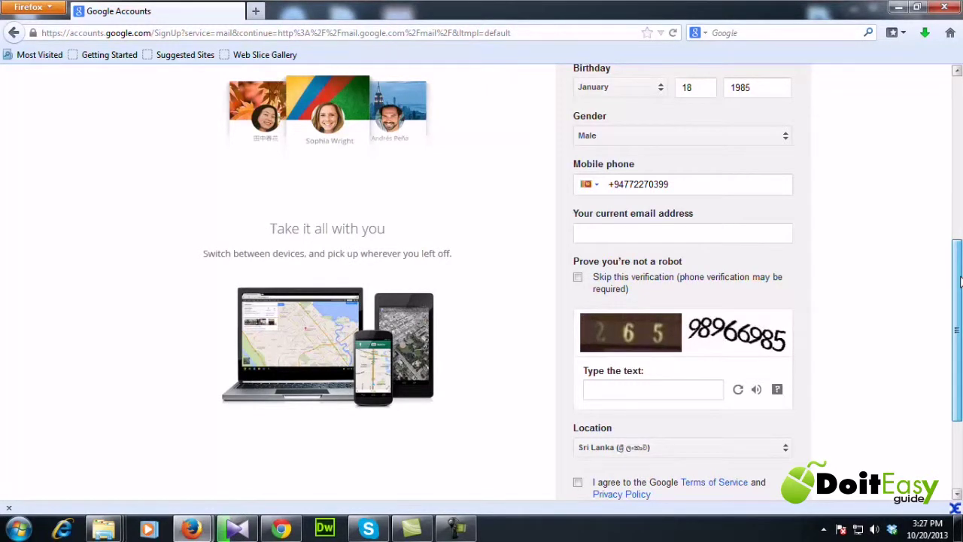
pyautogui.moveTo(959, 280); pyautogui.dragTo(960, 311)
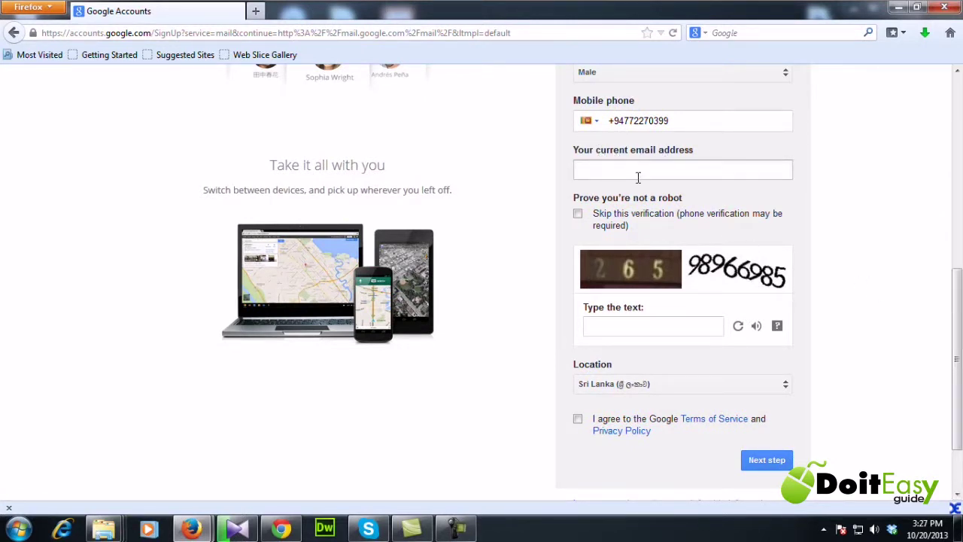
pyautogui.click(879, 260)
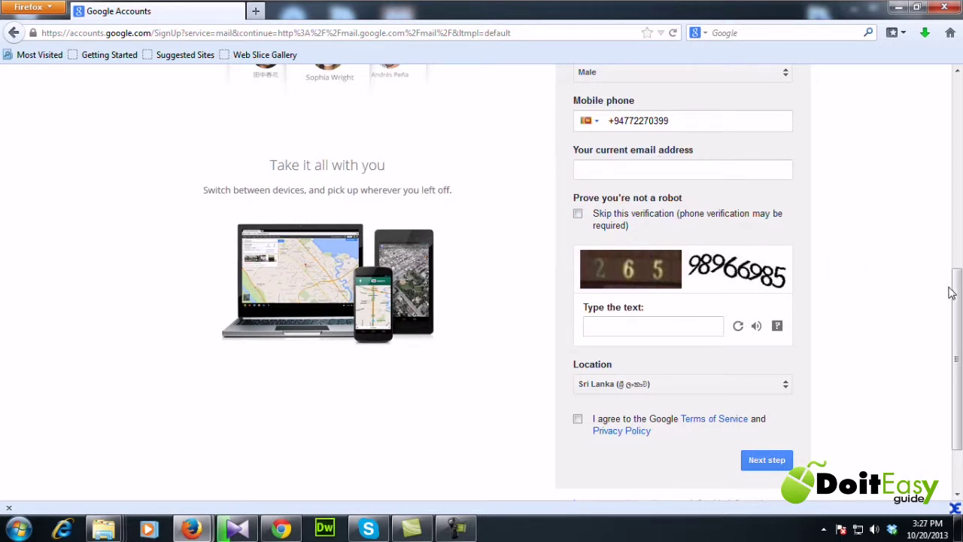
# - Enter the characters from the CAPTCHA image into the 'Type the text' box
pyautogui.moveTo(952, 292); pyautogui.dragTo(953, 307)
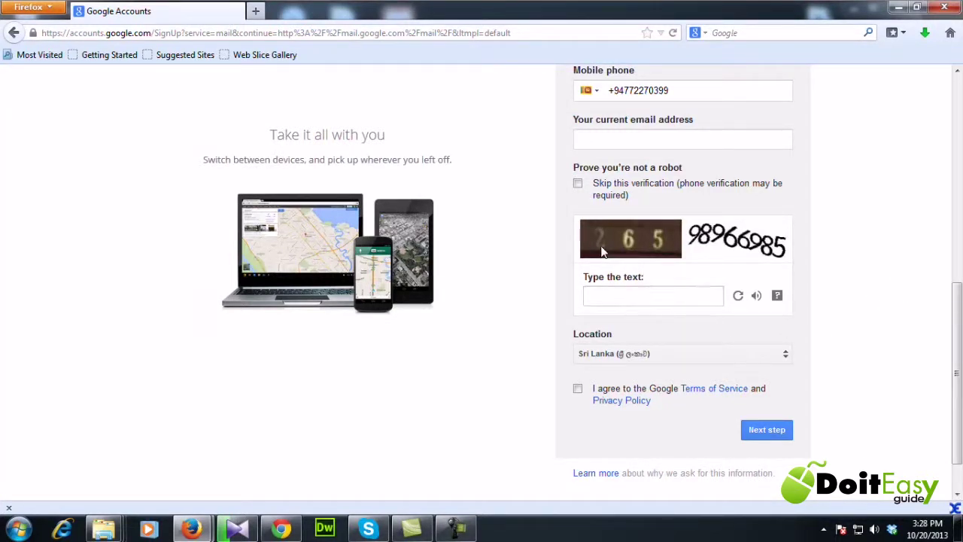
pyautogui.click(652, 294)
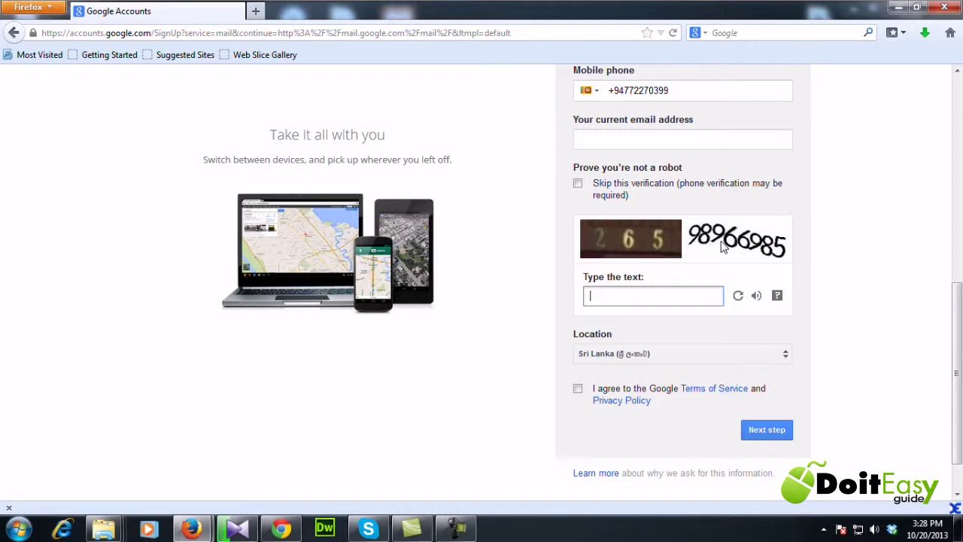
pyautogui.click(602, 299)
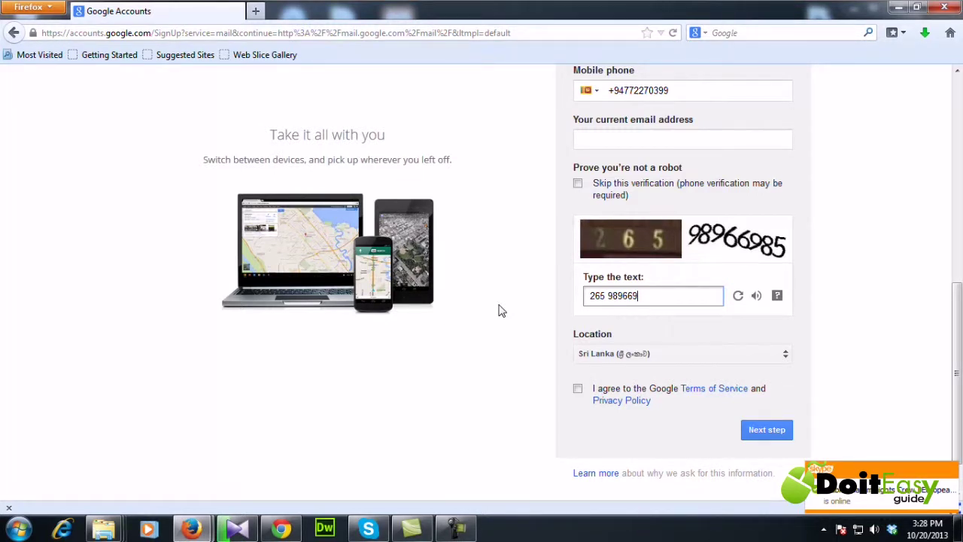
# - Choose United States as location, accept the Google Terms of Service, and submit the form
pyautogui.click(788, 359)
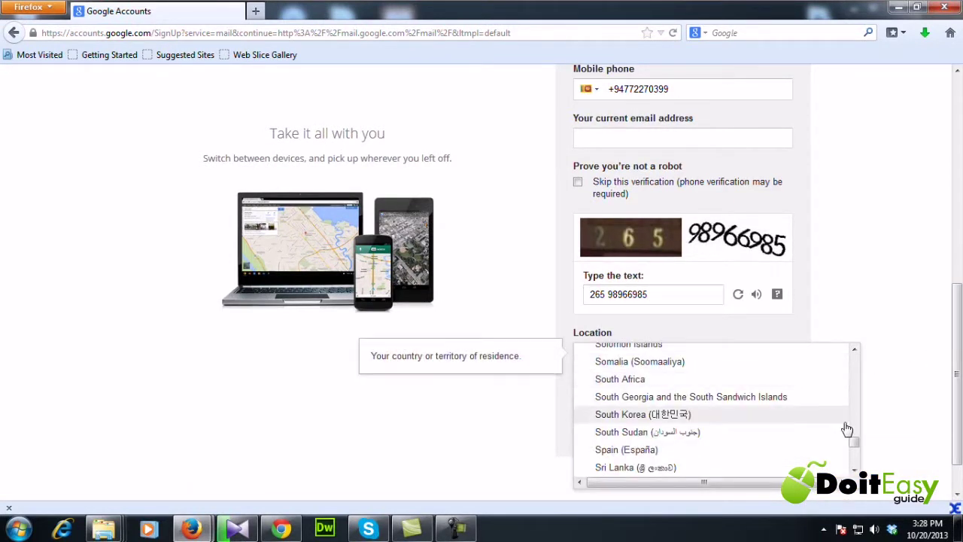
pyautogui.moveTo(856, 446); pyautogui.dragTo(862, 457)
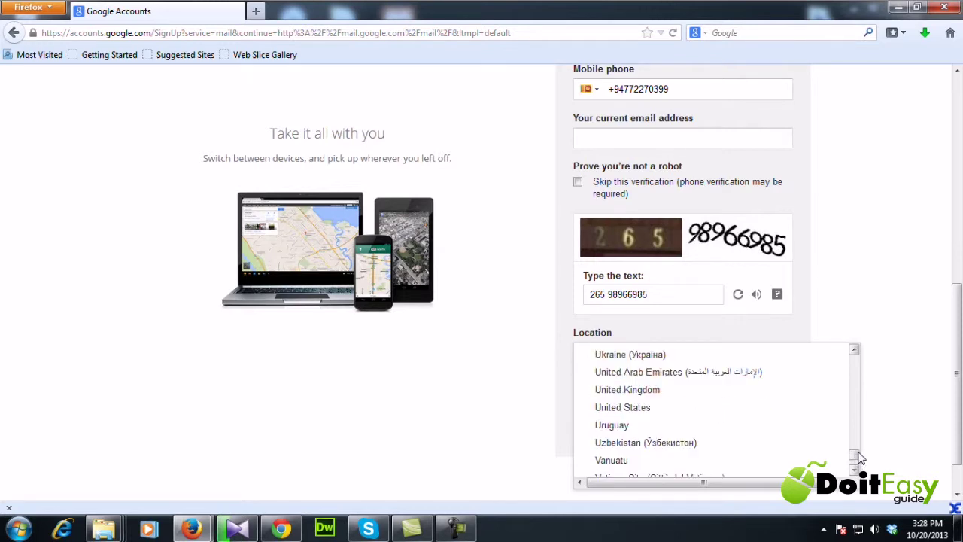
pyautogui.click(674, 408)
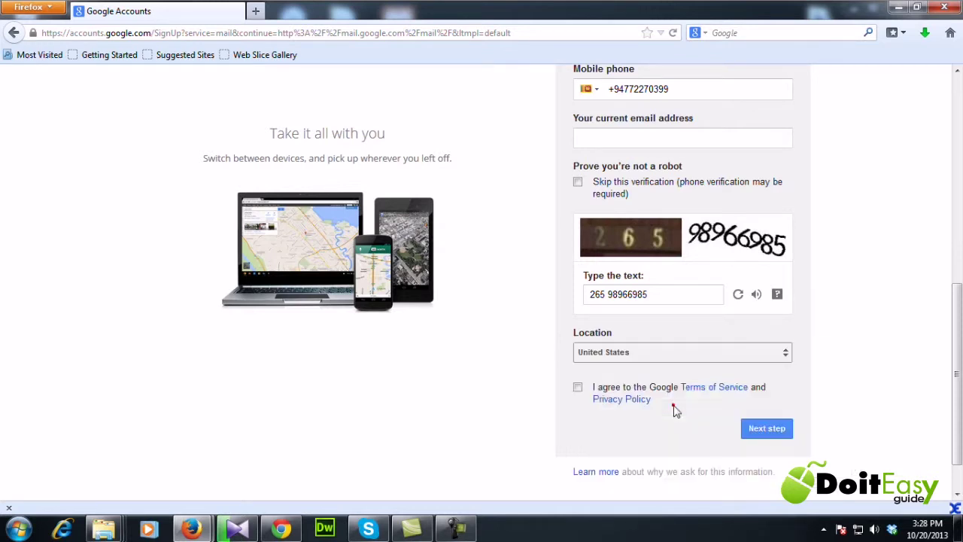
pyautogui.click(578, 390)
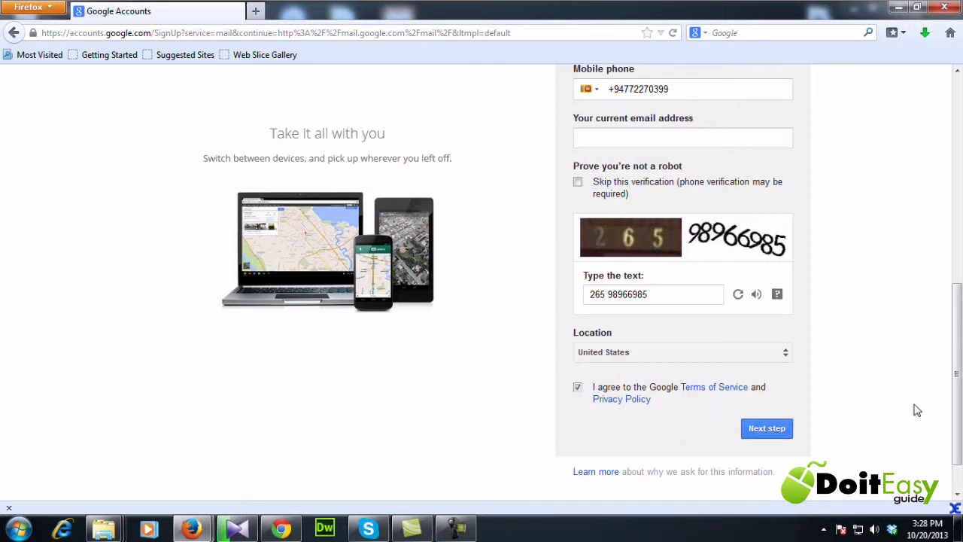
pyautogui.moveTo(957, 392)
pyautogui.mouseDown()
pyautogui.moveTo(960, 227)
pyautogui.moveTo(958, 392)
pyautogui.mouseUp()
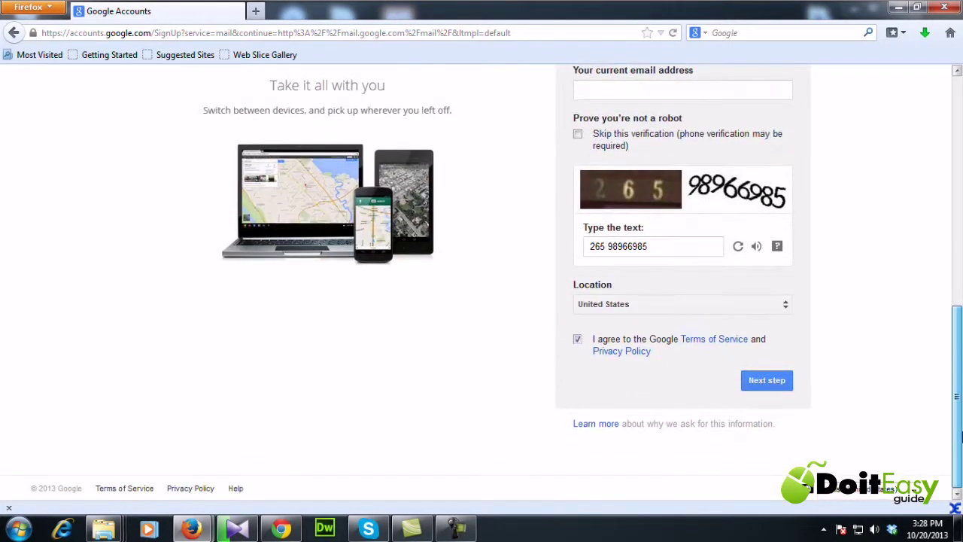
pyautogui.click(768, 381)
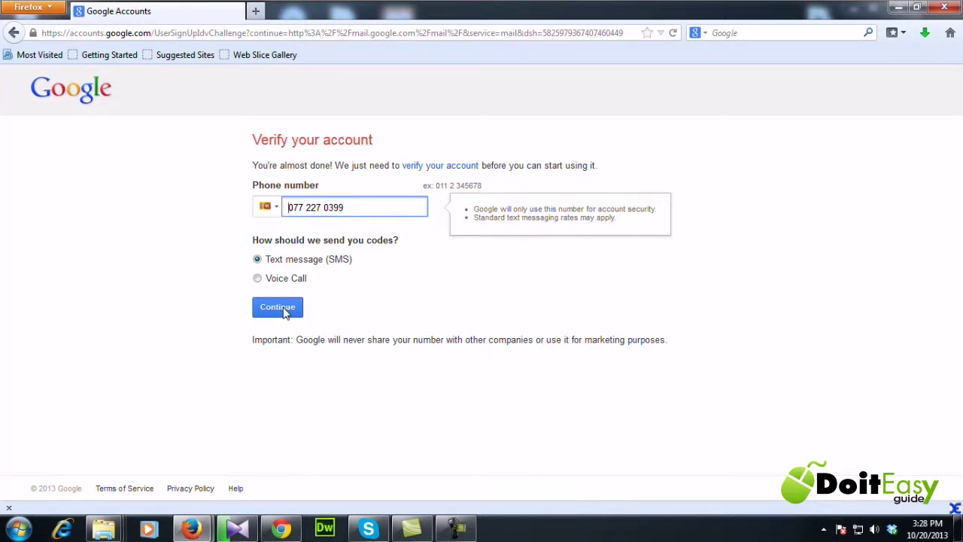
# - Request the verification code by SMS and submit the received code
pyautogui.click(278, 307)
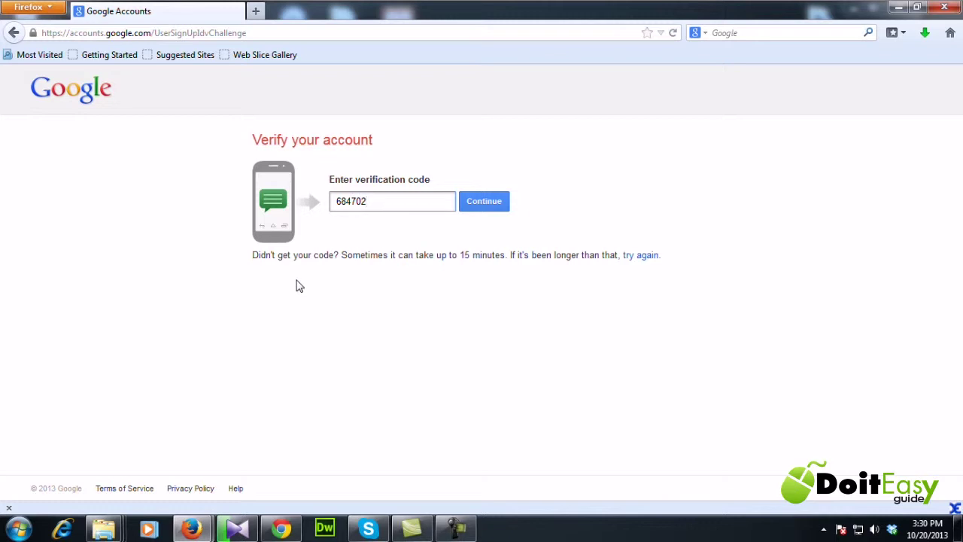
pyautogui.click(485, 208)
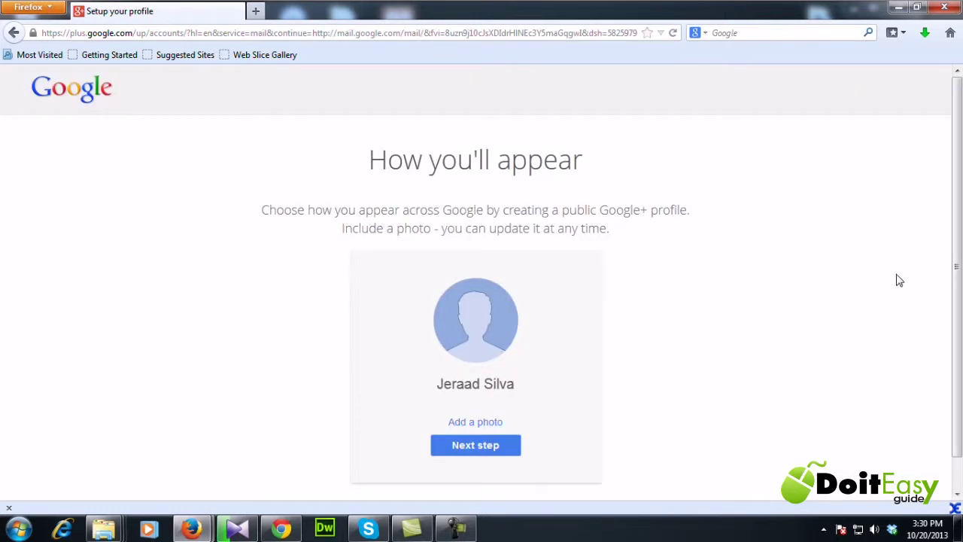
# - Upload profile-pic.jpg, crop it tightly around the face, set it as the profile photo, and continue
pyautogui.moveTo(957, 216); pyautogui.dragTo(958, 235)
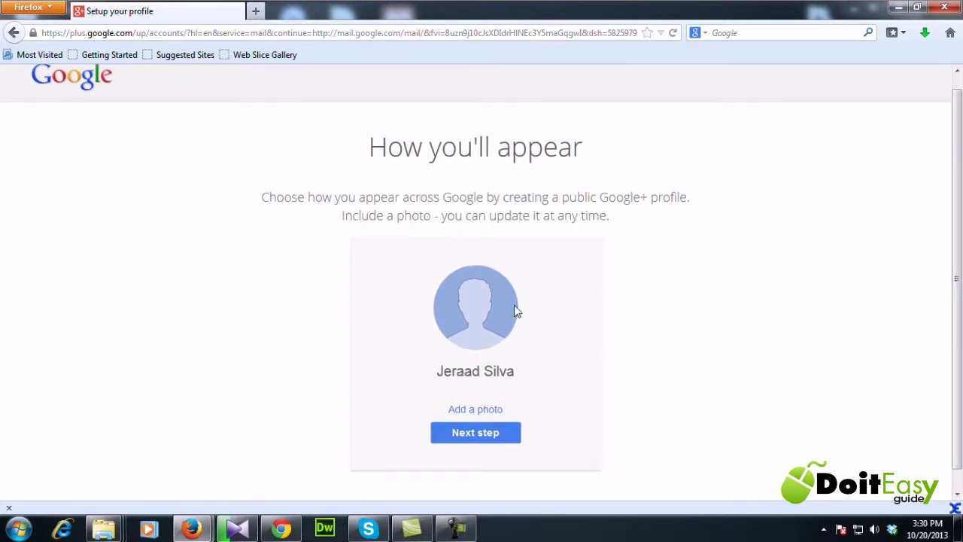
pyautogui.click(472, 411)
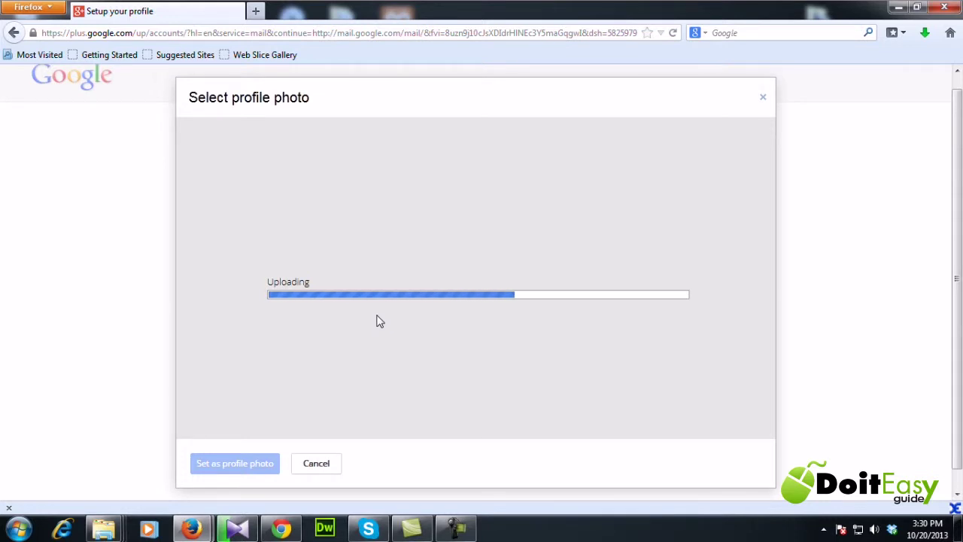
pyautogui.moveTo(524, 352); pyautogui.dragTo(576, 406)
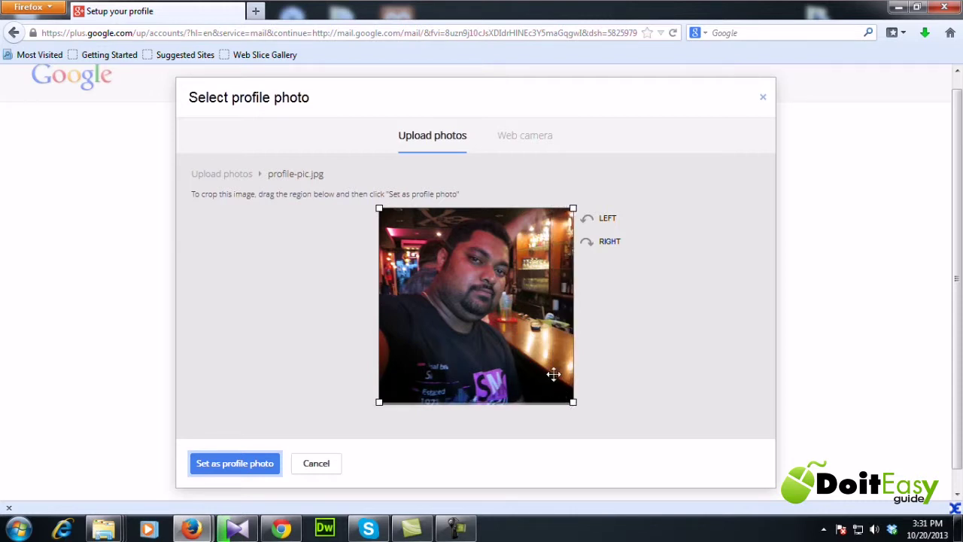
pyautogui.moveTo(545, 331); pyautogui.dragTo(545, 331)
pyautogui.moveTo(573, 403); pyautogui.dragTo(541, 373)
pyautogui.moveTo(516, 322); pyautogui.dragTo(526, 324)
pyautogui.moveTo(554, 374)
pyautogui.mouseDown()
pyautogui.moveTo(536, 356)
pyautogui.moveTo(544, 364)
pyautogui.mouseUp()
pyautogui.moveTo(497, 303); pyautogui.dragTo(503, 306)
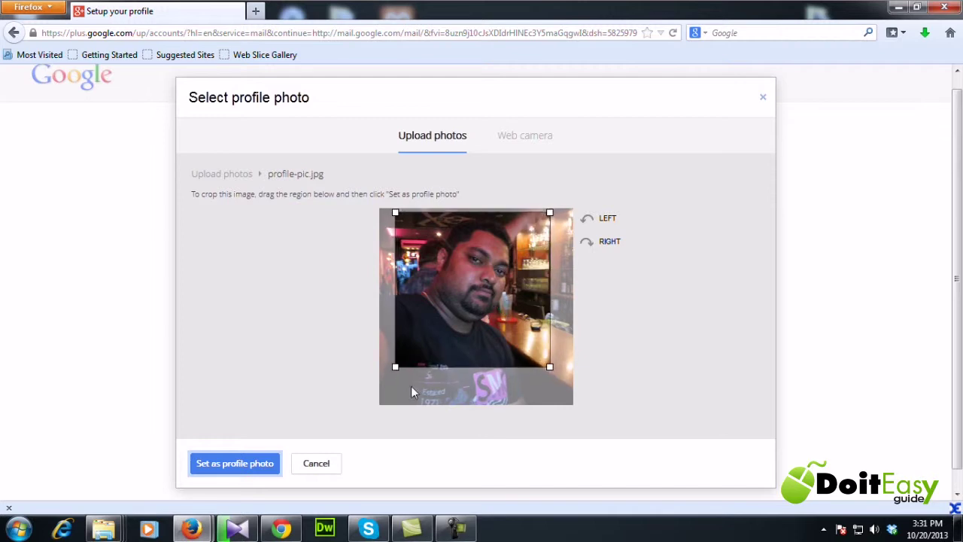
pyautogui.click(233, 464)
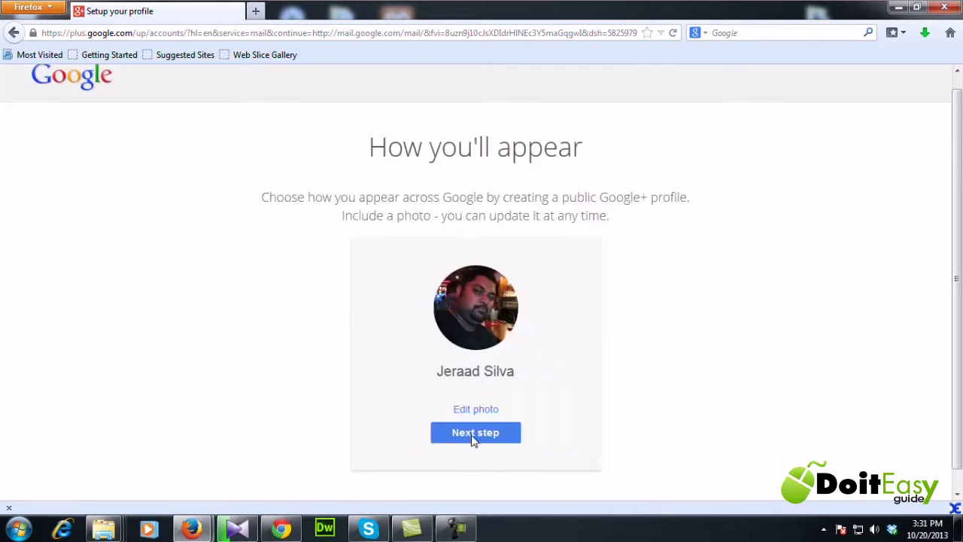
pyautogui.click(476, 436)
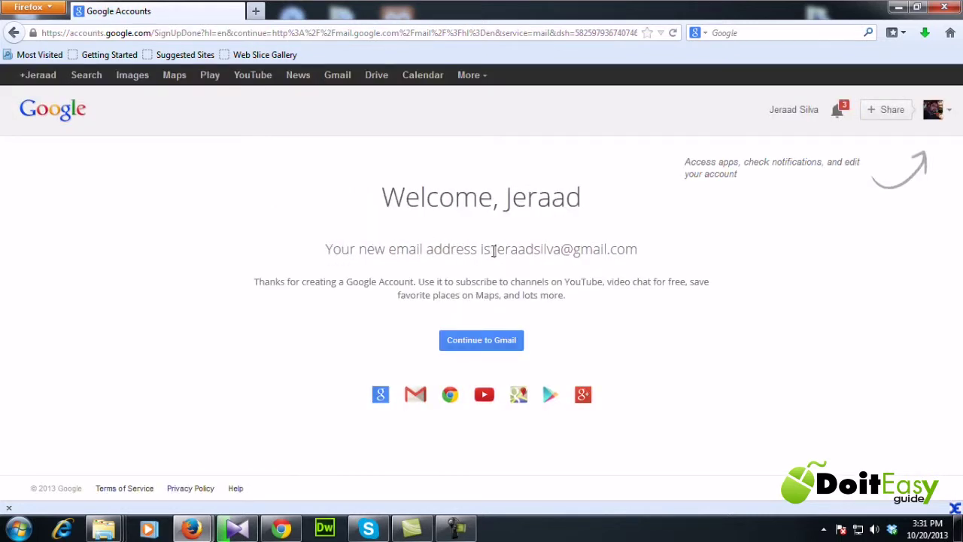
# - Check the new email address on the Welcome page, then go on to the Gmail inbox
pyautogui.moveTo(492, 251); pyautogui.dragTo(572, 250)
pyautogui.click(631, 250)
pyautogui.click(475, 345)
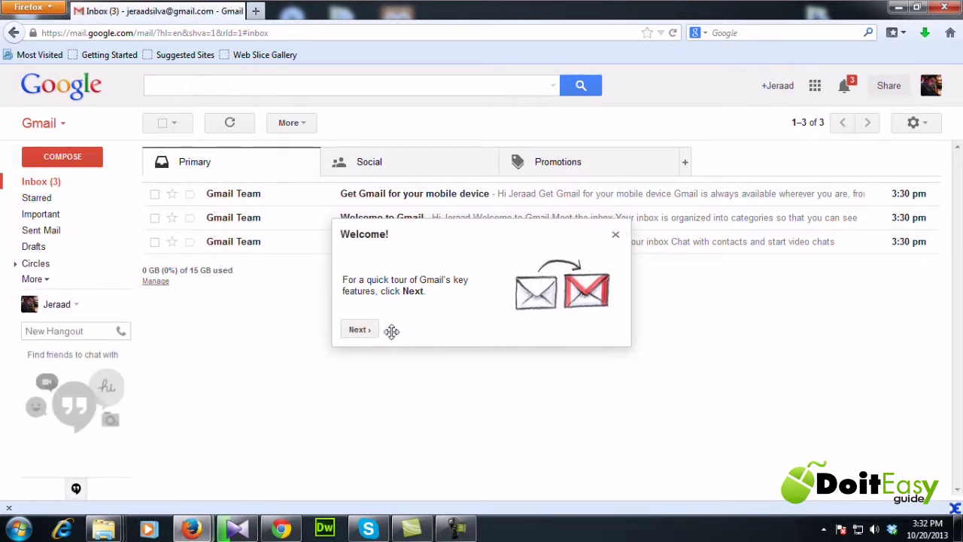
# - Dismiss the Gmail welcome tour and refresh the inbox message list
pyautogui.click(359, 329)
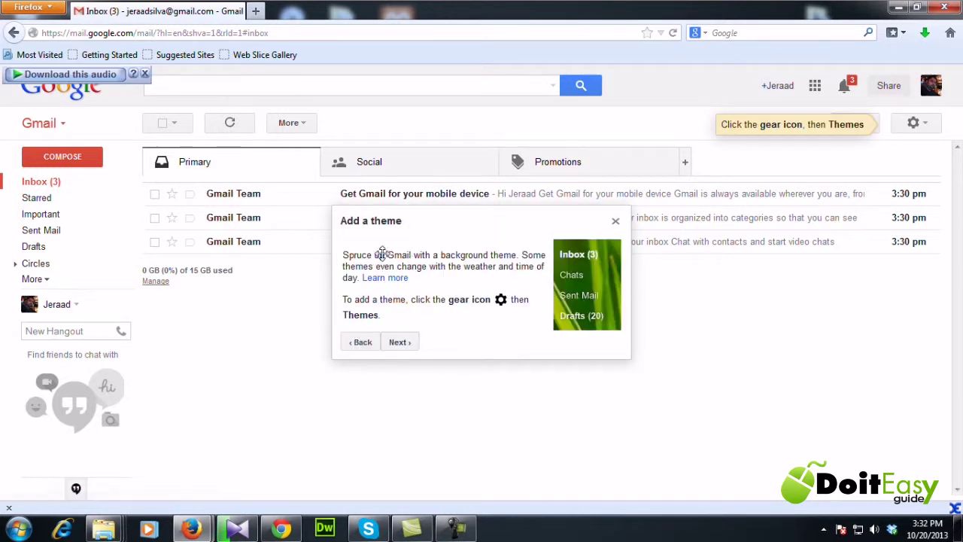
pyautogui.click(172, 9)
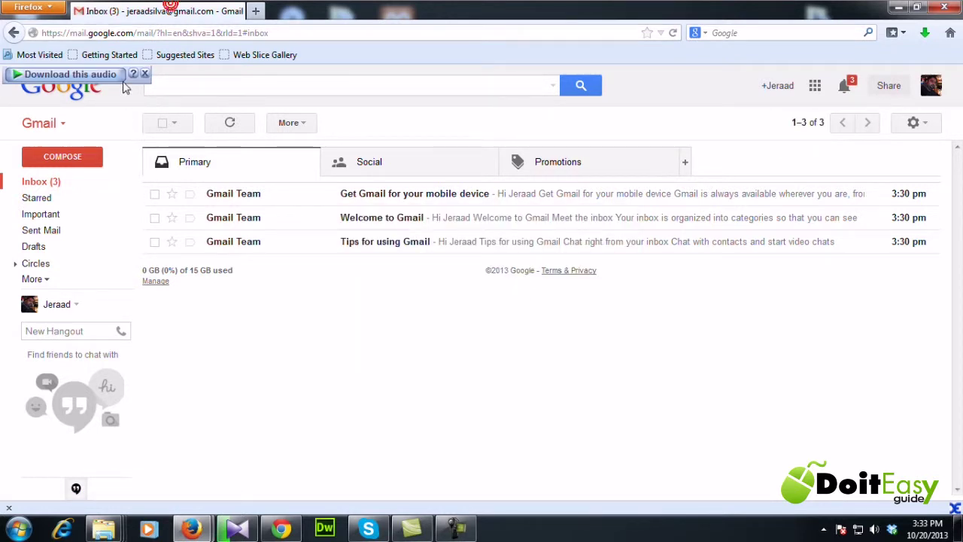
pyautogui.click(54, 186)
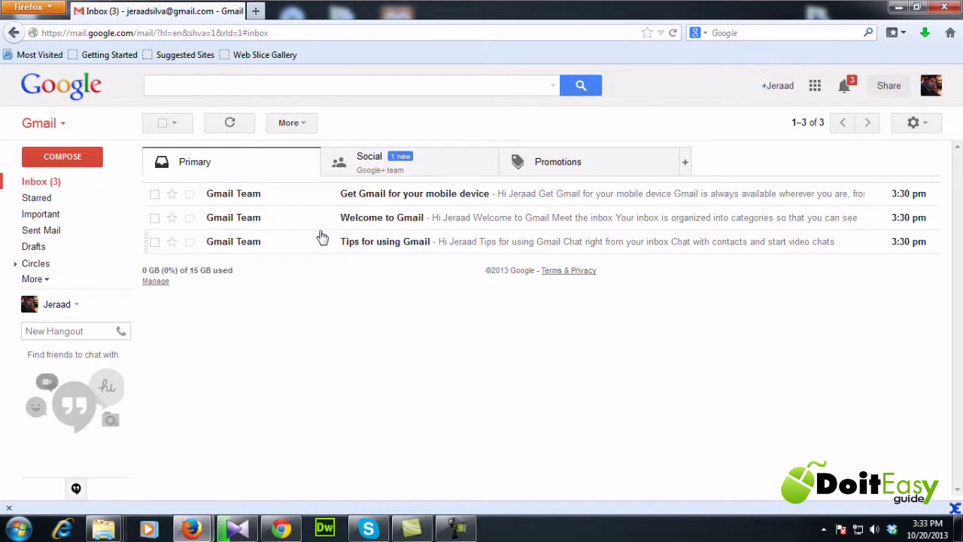
# - Read the 'Tips for using Gmail', 'Welcome to Gmail' and 'Get Gmail for your mobile device' messages
pyautogui.click(389, 242)
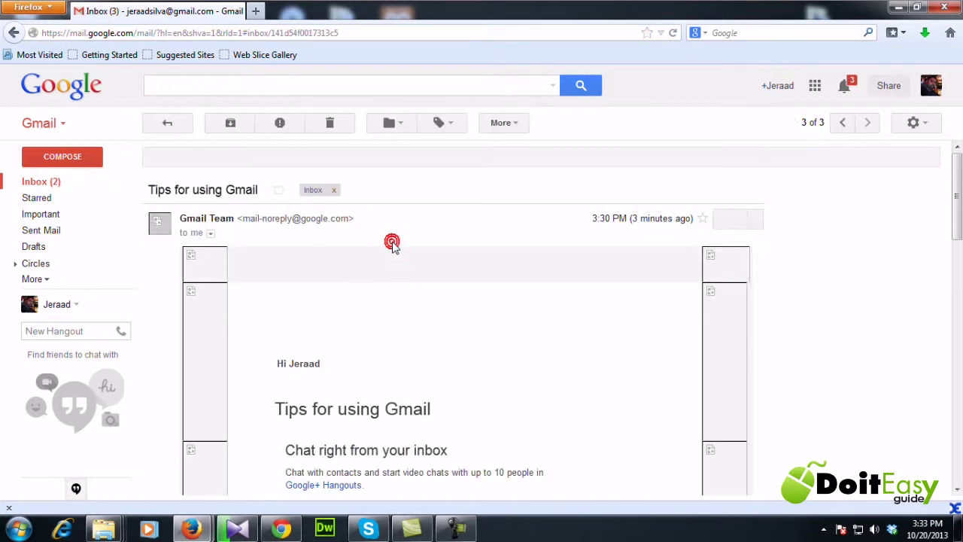
pyautogui.moveTo(956, 181)
pyautogui.mouseDown()
pyautogui.moveTo(956, 328)
pyautogui.moveTo(956, 179)
pyautogui.mouseUp()
pyautogui.click(66, 183)
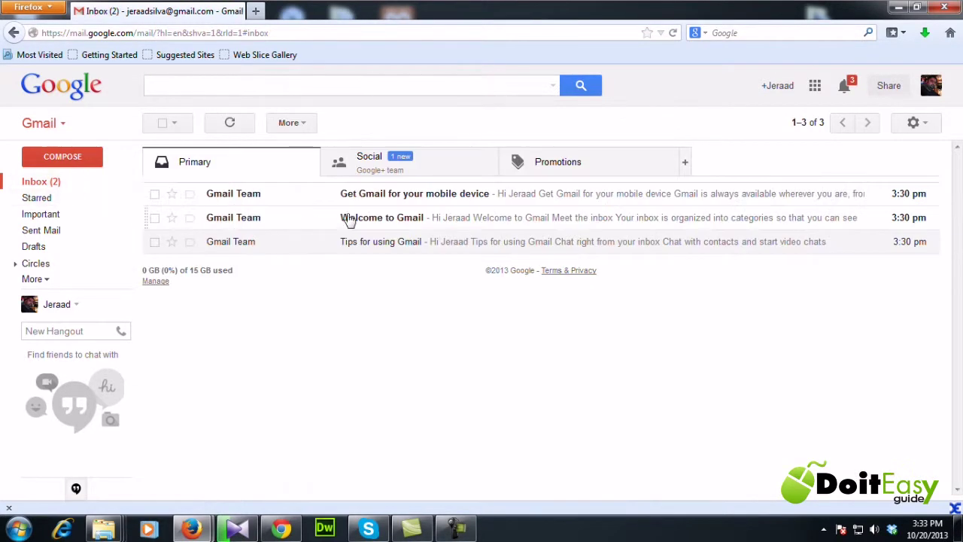
pyautogui.click(370, 219)
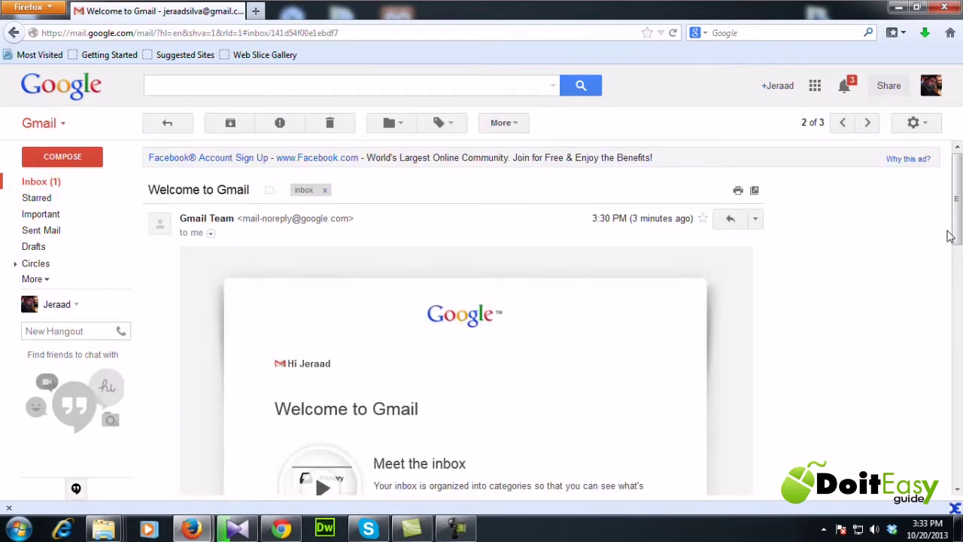
pyautogui.scroll(-5, 952, 233)
pyautogui.scroll(3, 527, 301)
pyautogui.click(52, 181)
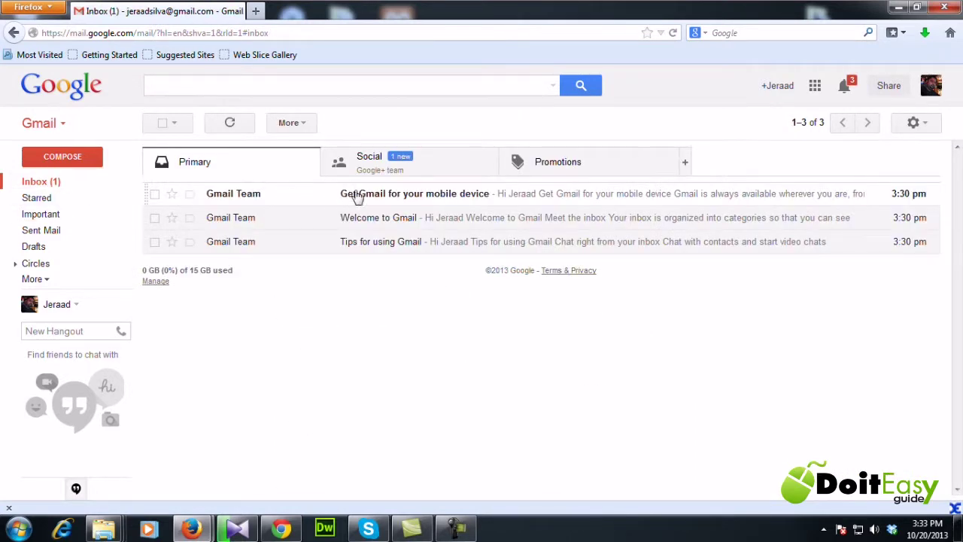
pyautogui.click(371, 197)
pyautogui.scroll(-5, 922, 271)
pyautogui.scroll(5, 952, 264)
pyautogui.click(41, 183)
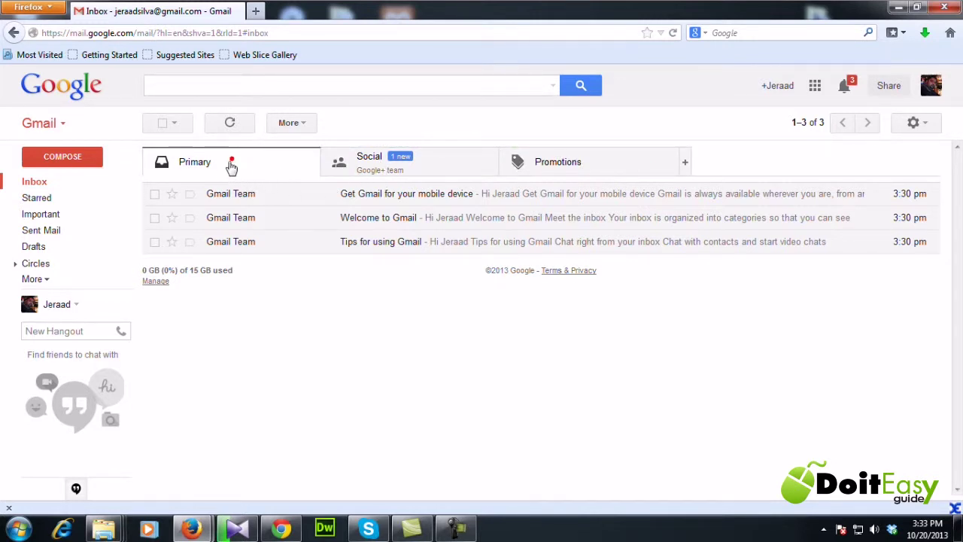
# - Browse the Social and Promotions categories, dismiss the moving-messages tip, and return to Primary
pyautogui.click(419, 167)
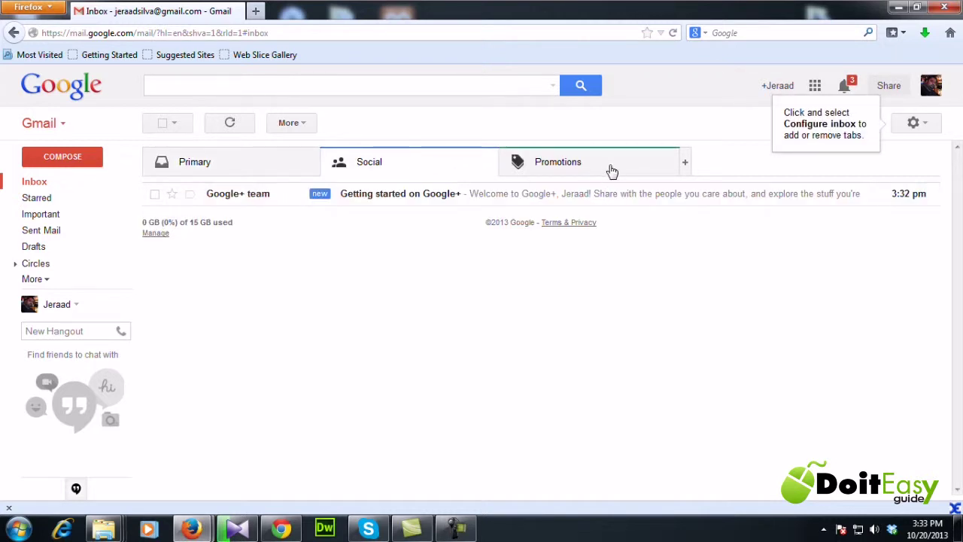
pyautogui.click(611, 169)
pyautogui.click(426, 168)
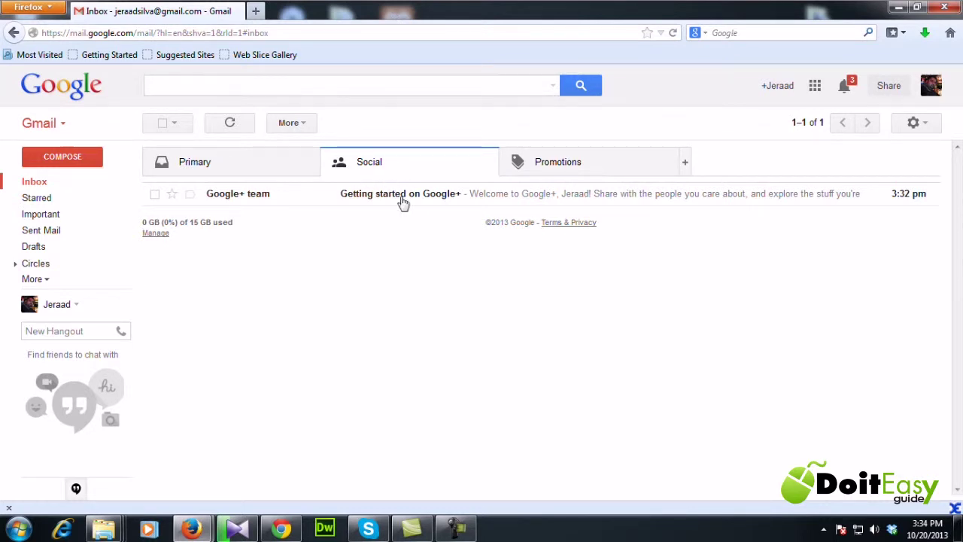
pyautogui.click(577, 166)
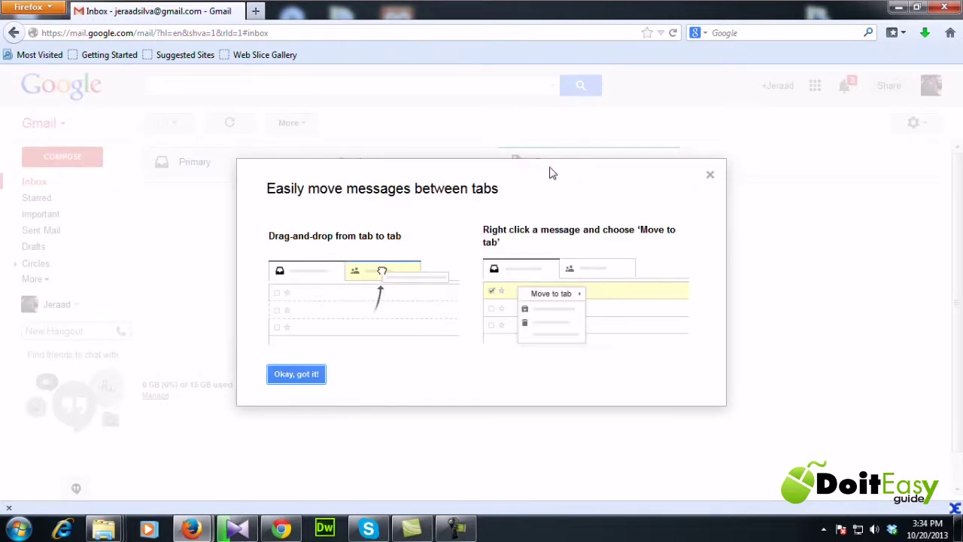
pyautogui.click(298, 376)
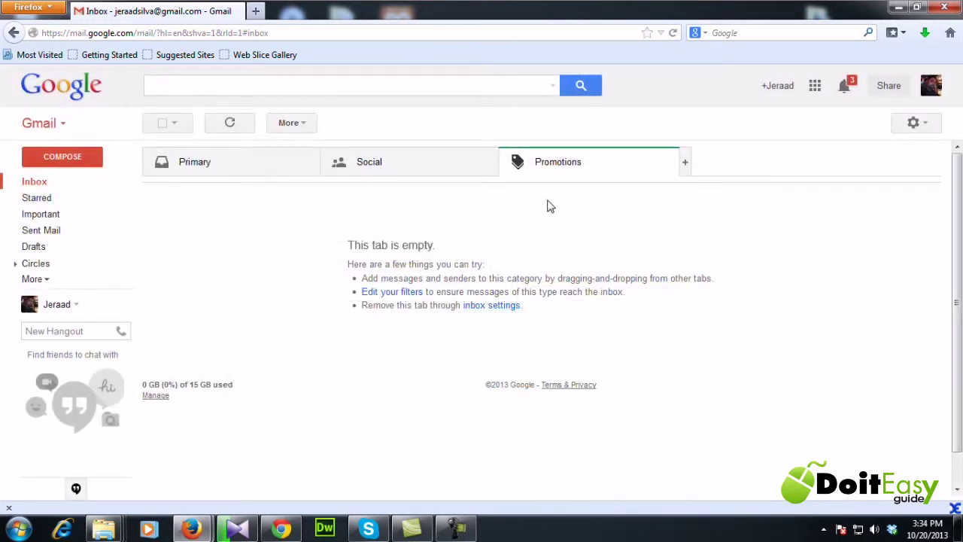
pyautogui.click(409, 174)
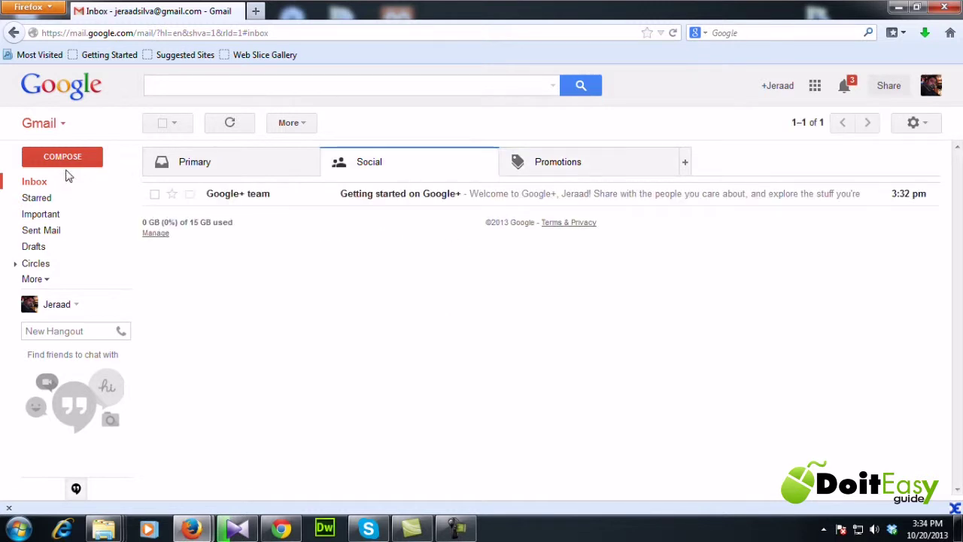
pyautogui.click(46, 187)
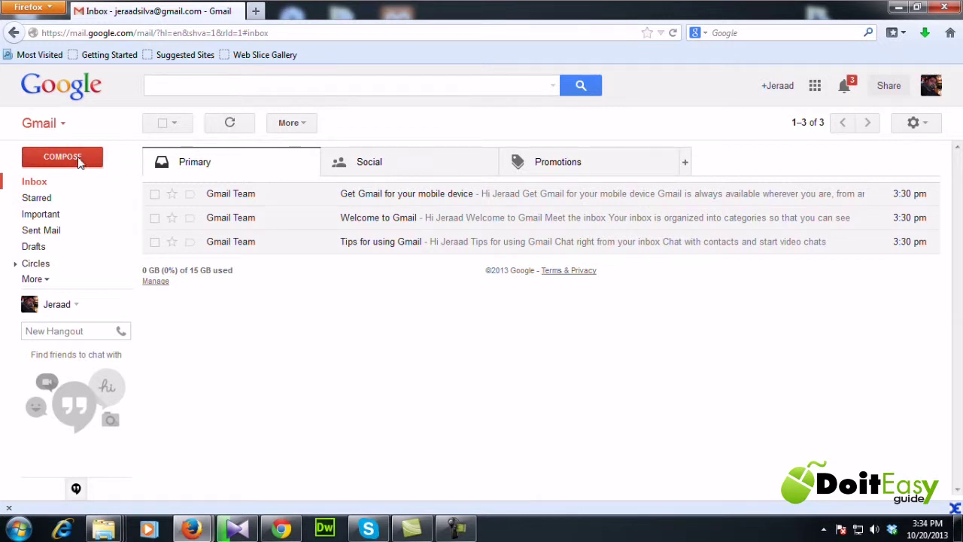
# - Start a new email to the friend's Gmail address with subject 'Hi..'
pyautogui.click(51, 164)
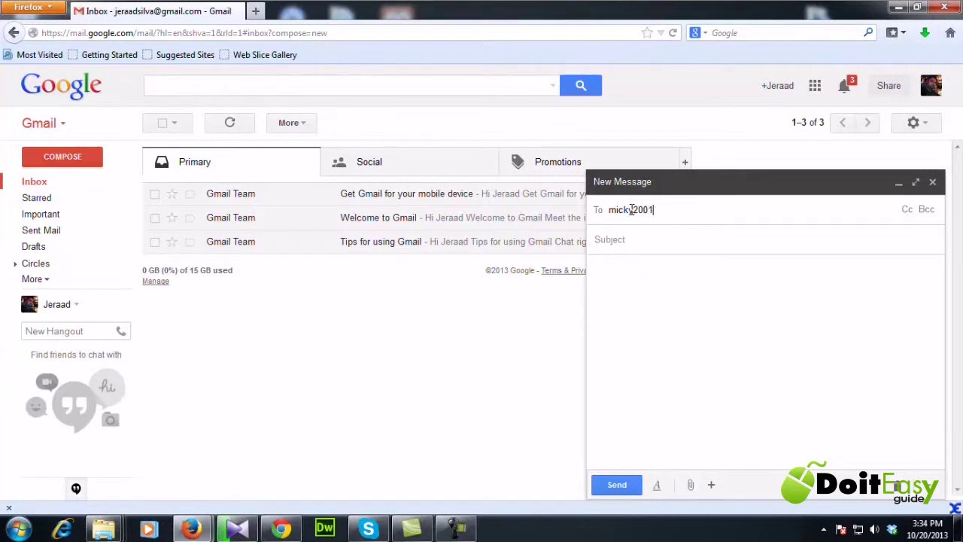
pyautogui.write('gmail.com')
pyautogui.press('Tab')
pyautogui.write('Hi..')
# - Write a short message greeting the friend, sign it 'Regards' with your name, and send it
pyautogui.press('BackSpace')
pyautogui.write('Micky')
pyautogui.press('BackSpace')
pyautogui.press('BackSpace')
pyautogui.press('BackSpace')
pyautogui.press('BackSpace')
pyautogui.press('BackSpace')
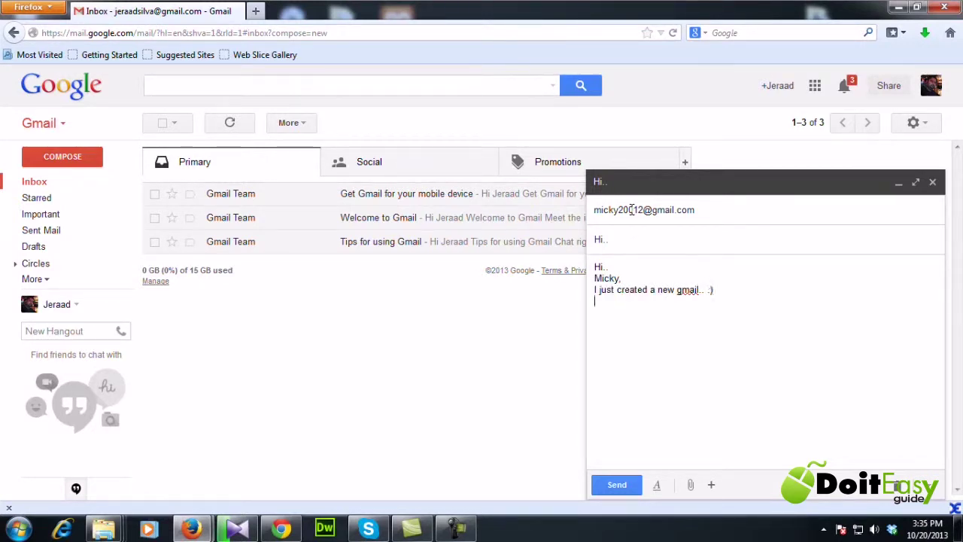
pyautogui.press('Return')
pyautogui.write('Regards')
pyautogui.press('Return')
pyautogui.write('Sane')
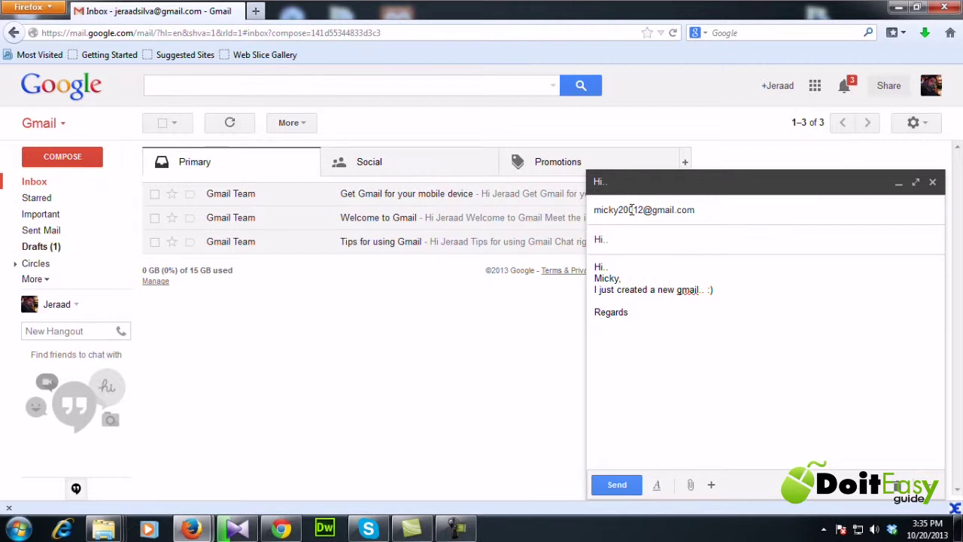
pyautogui.click(616, 486)
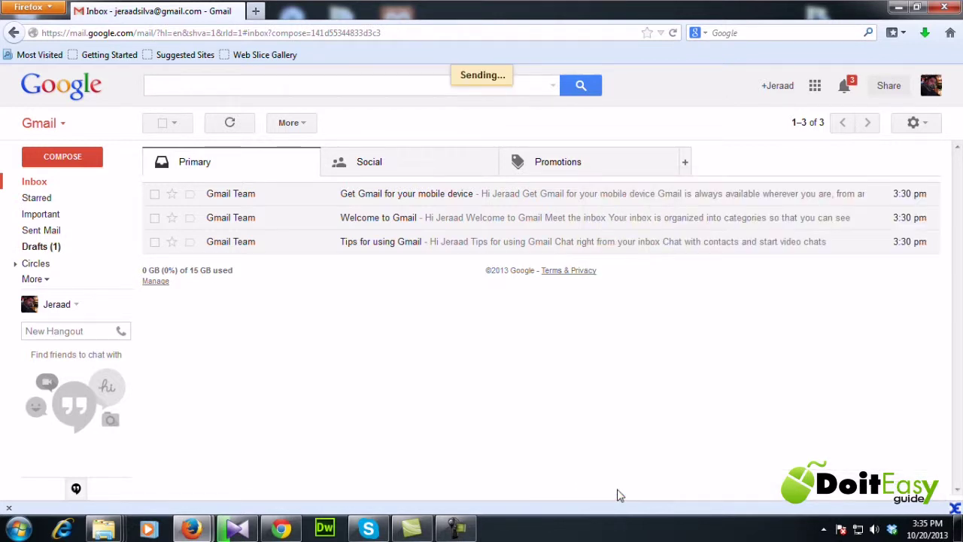
pyautogui.click(33, 183)
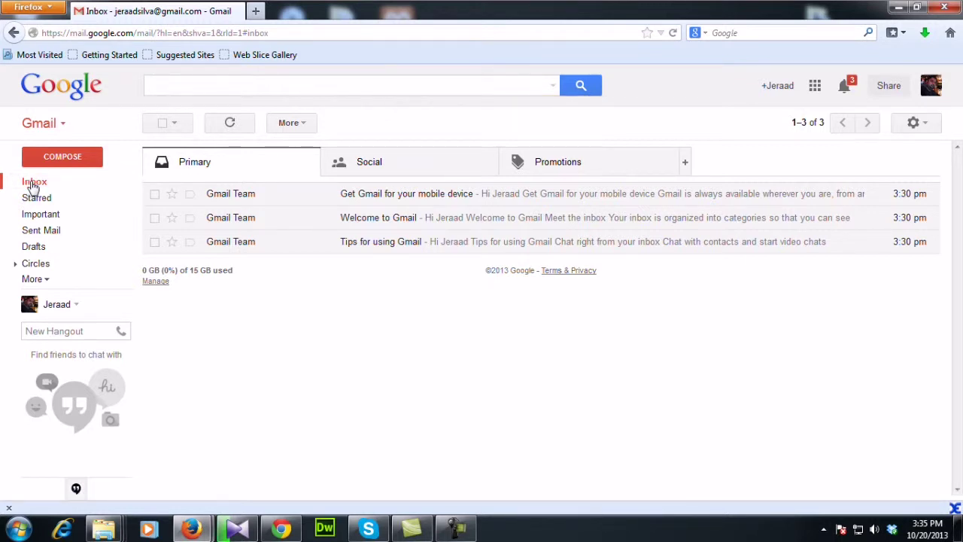